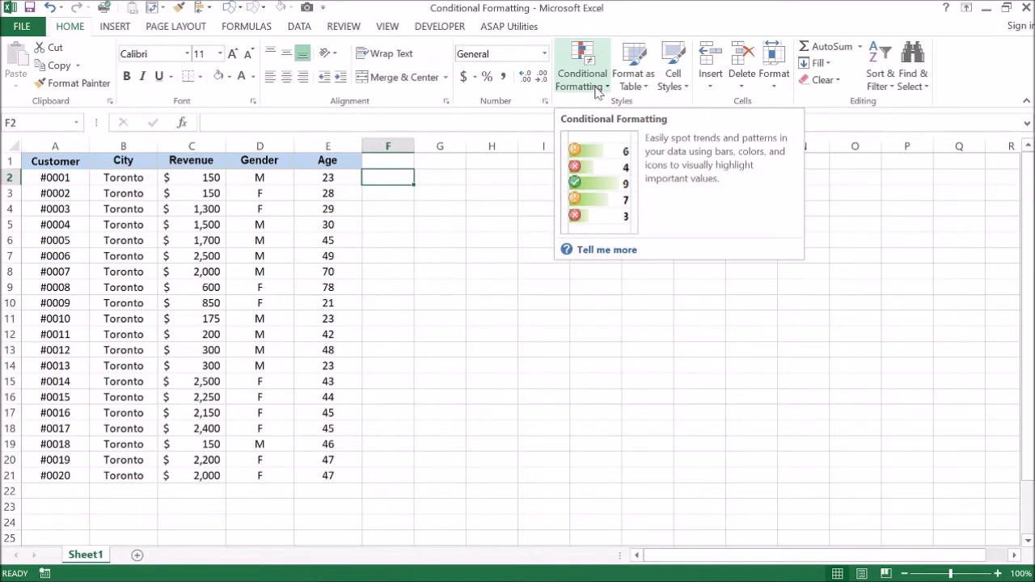
Select the Revenue values in C2:C21 and set up a Greater Than highlight rule with a threshold of 1000
click(191, 183)
key(ctrl+shift+Down)
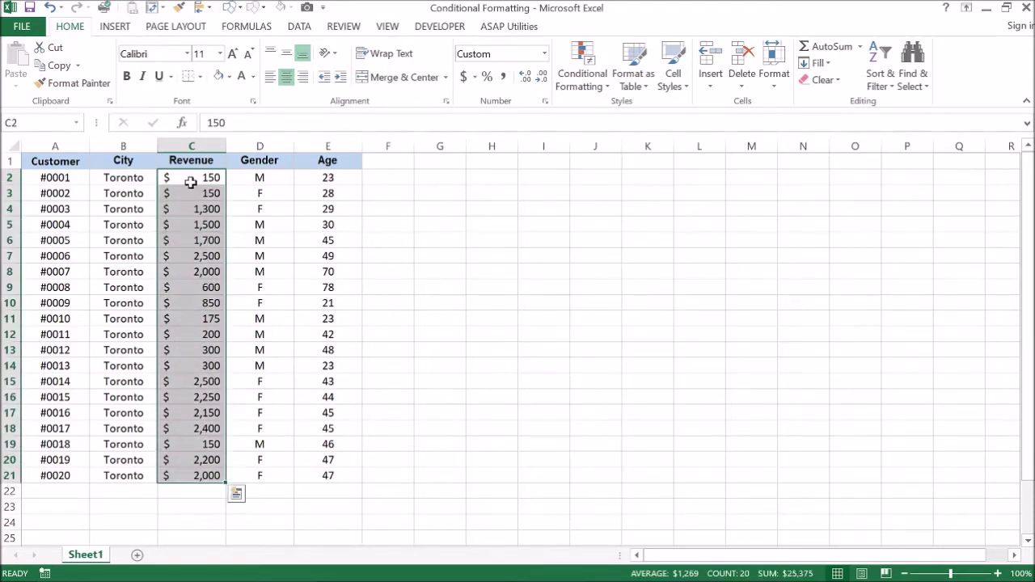
click(585, 83)
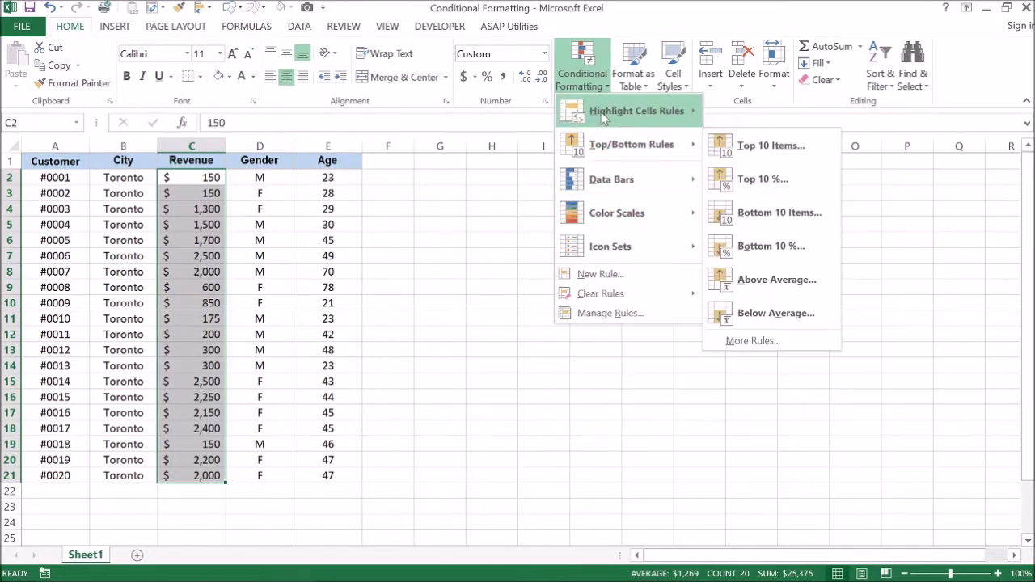
mouse_move(603, 117)
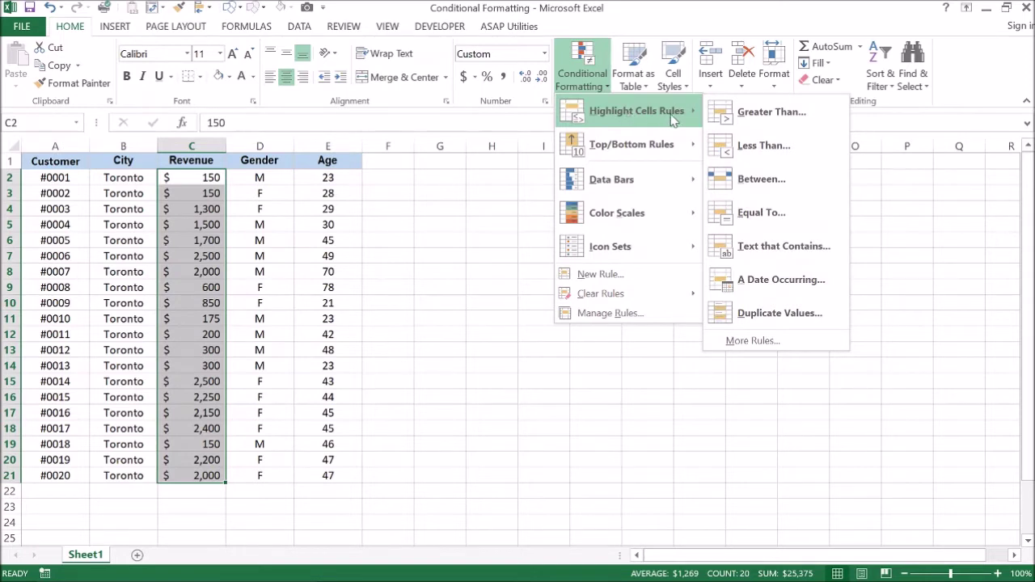
click(771, 113)
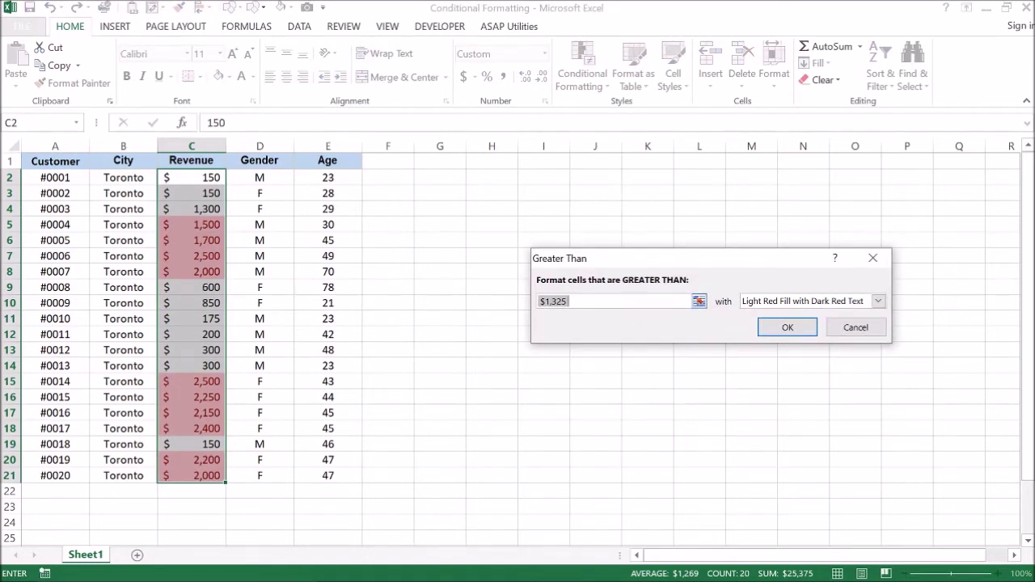
text(1000)
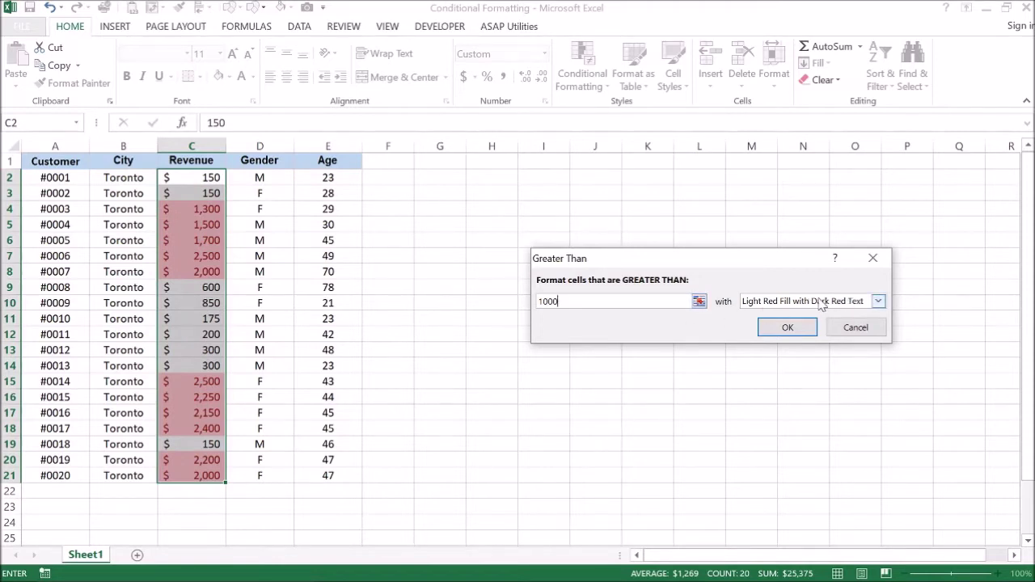
Try the rule's Red Border, Green Fill with Dark Green Text and Yellow Fill with Dark Yellow Text presets
click(879, 301)
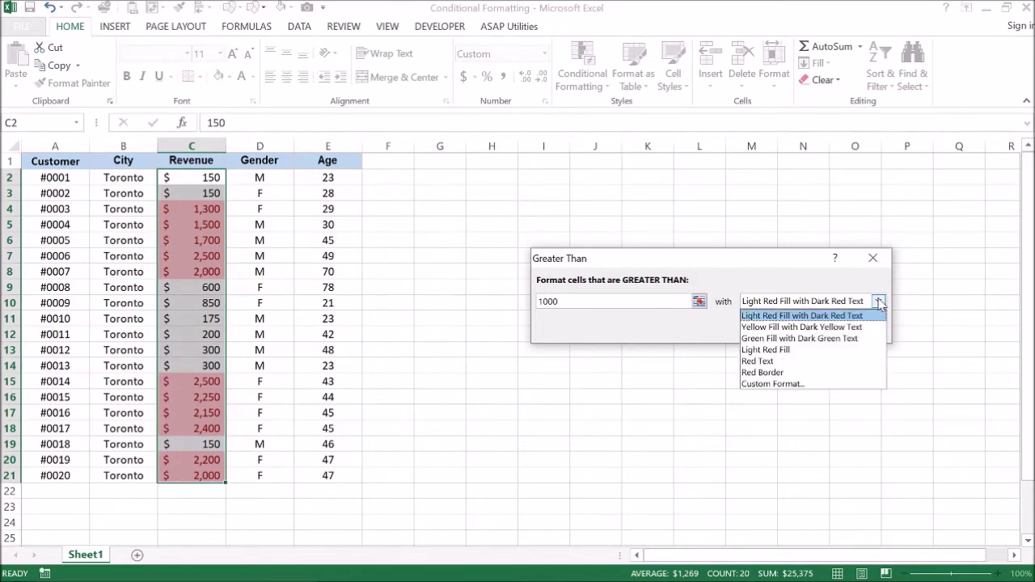
click(810, 372)
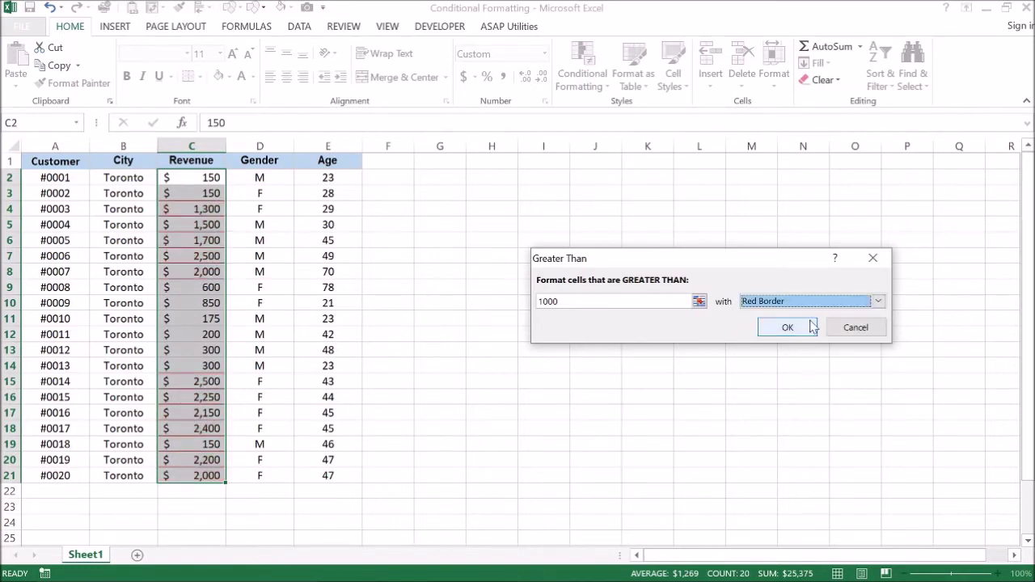
click(879, 301)
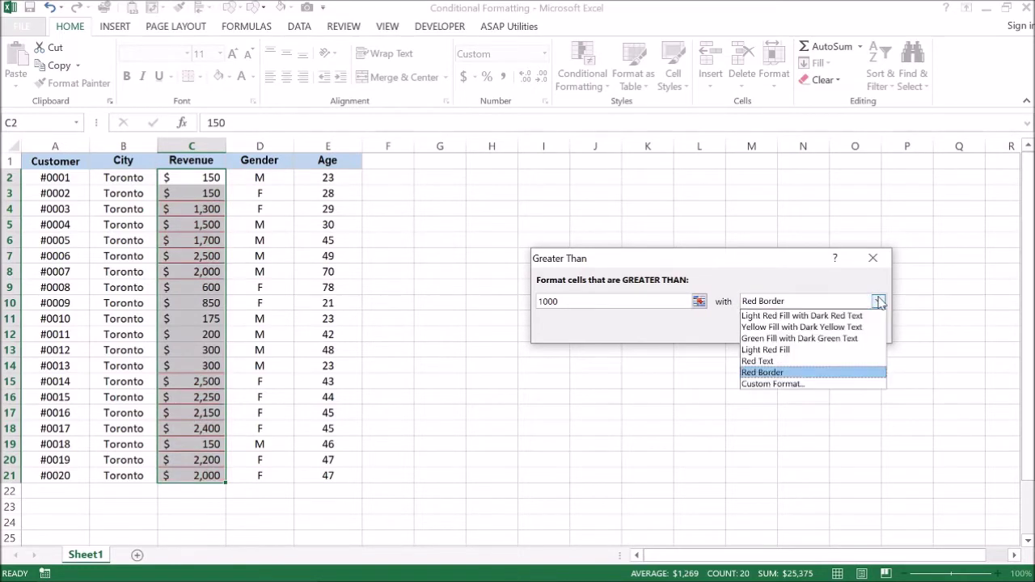
click(815, 340)
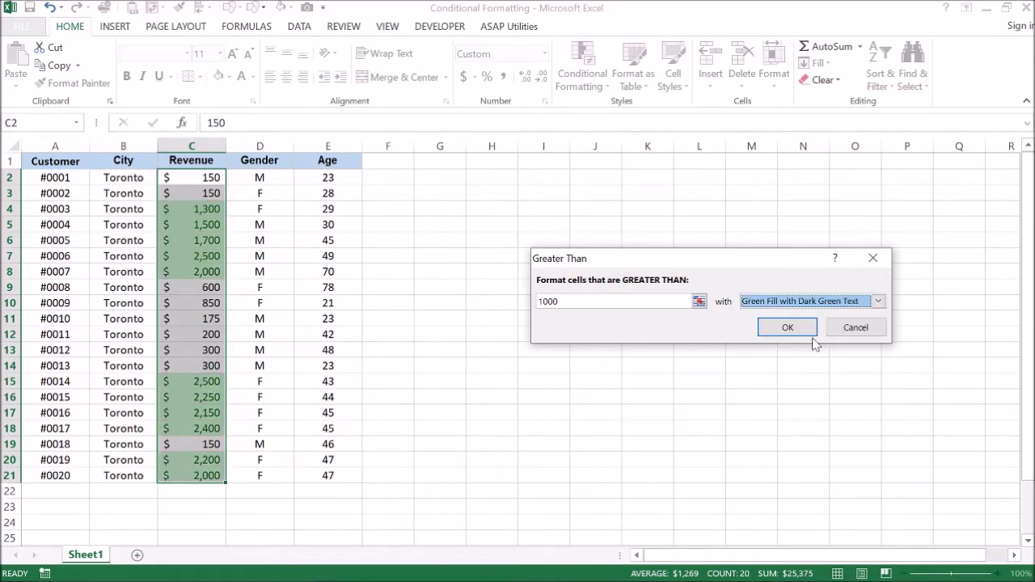
click(879, 301)
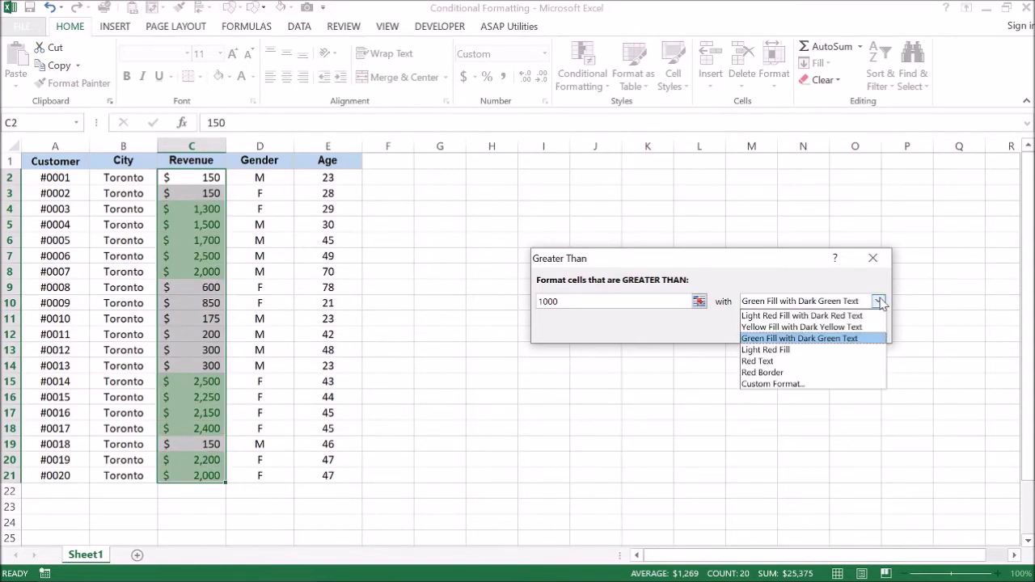
click(815, 330)
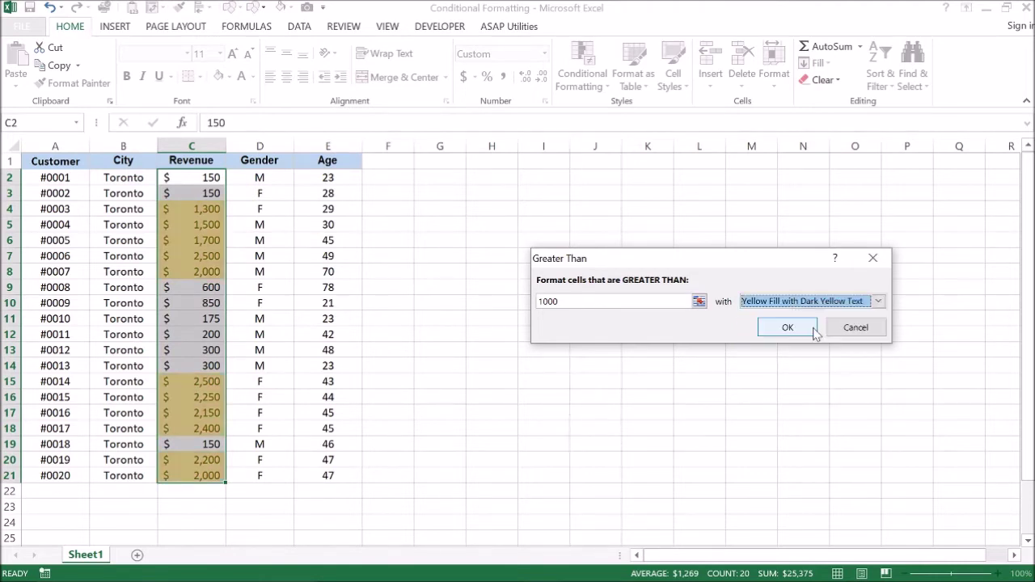
Try a custom format with bold blue text for the Greater Than rule, and leave the rule without applying it
click(878, 302)
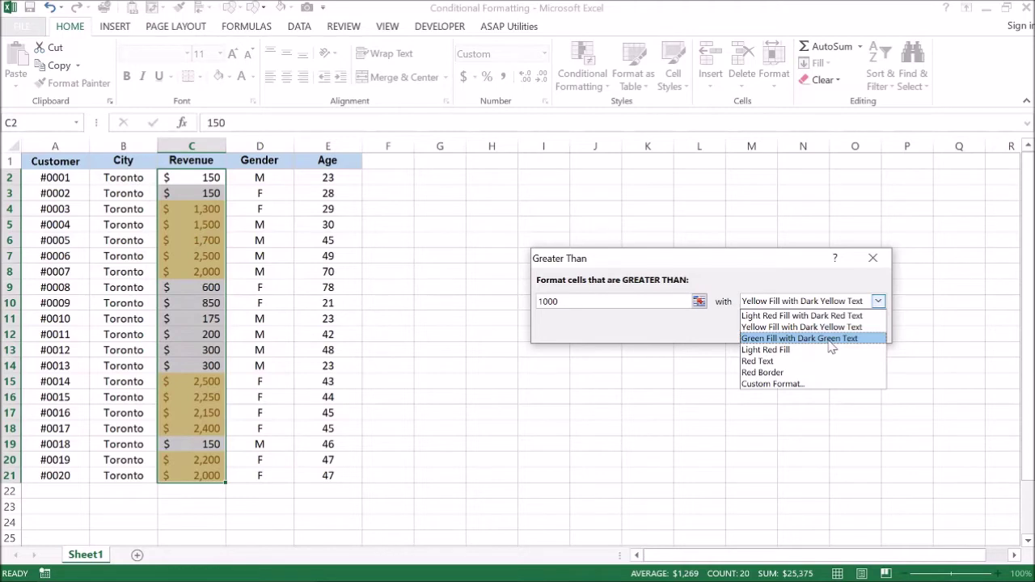
click(792, 386)
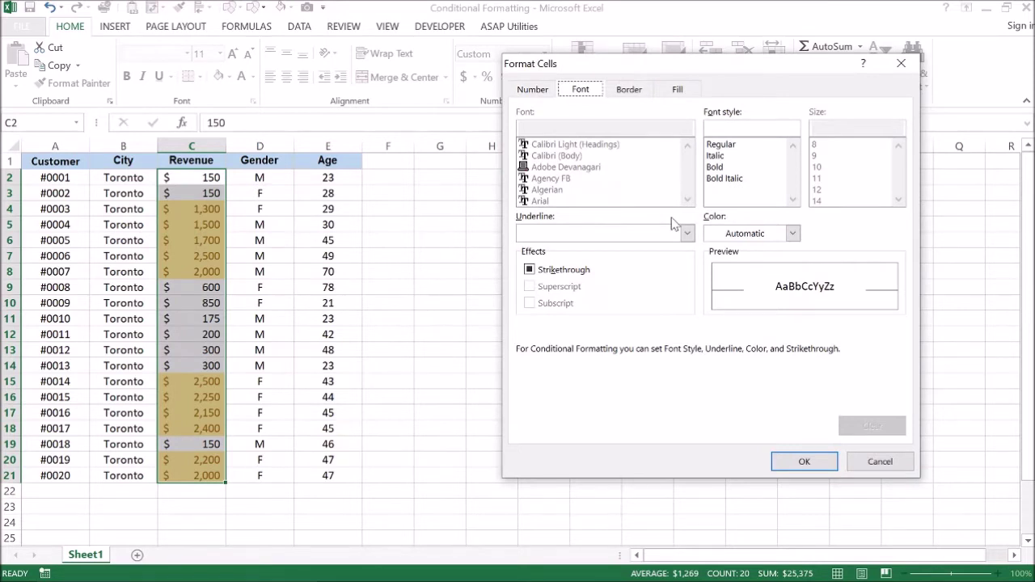
click(728, 166)
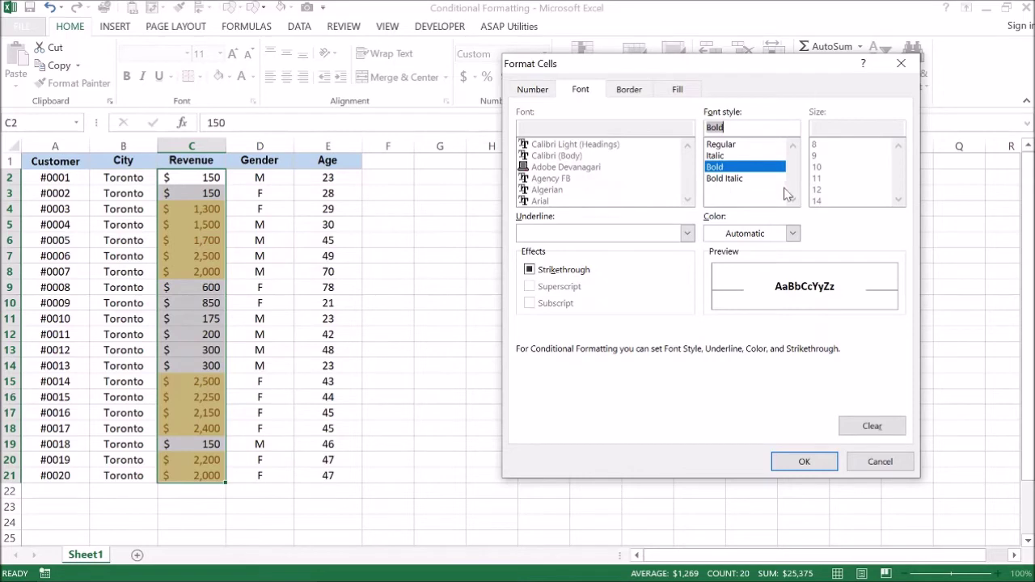
click(793, 233)
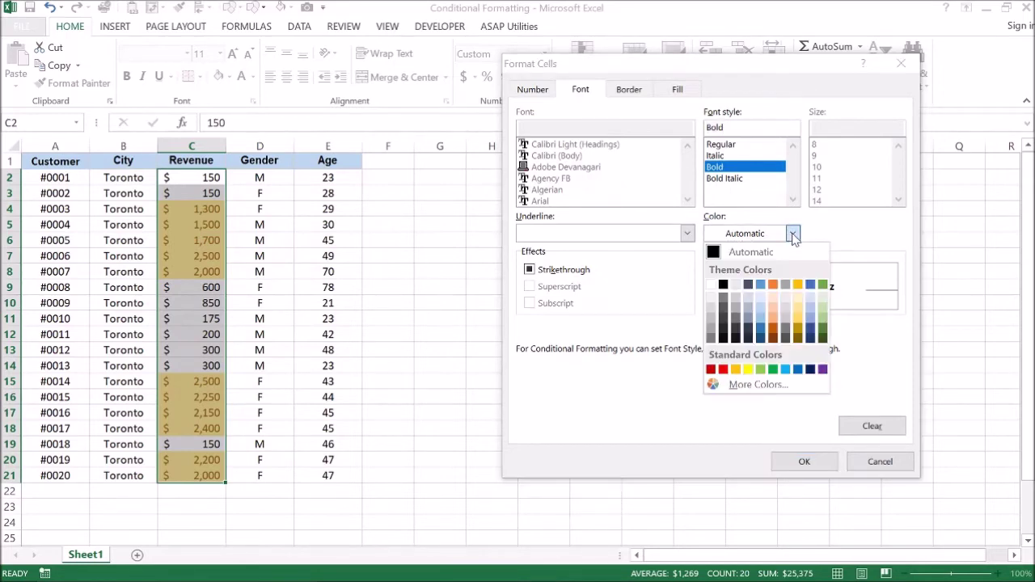
click(762, 288)
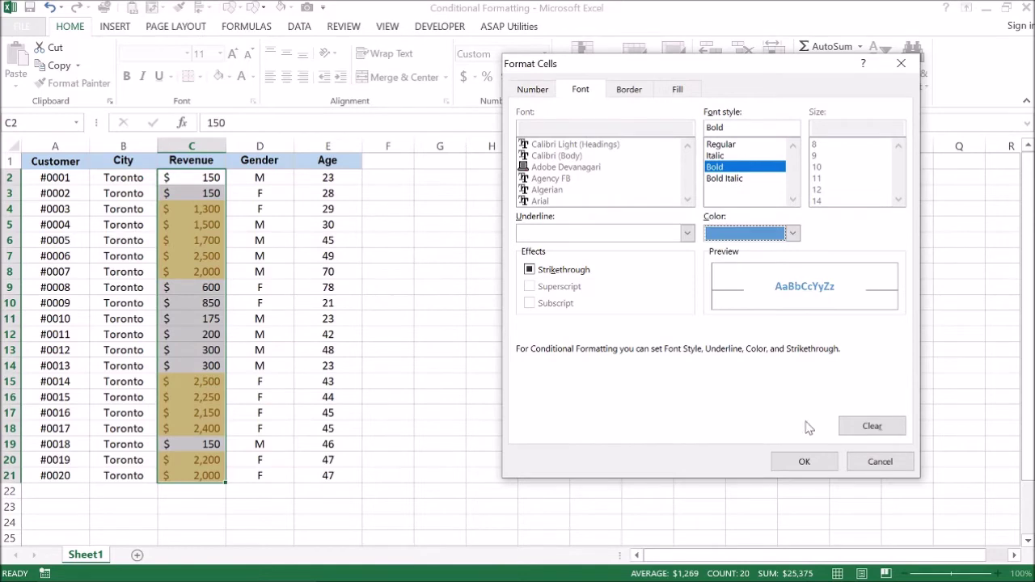
click(806, 461)
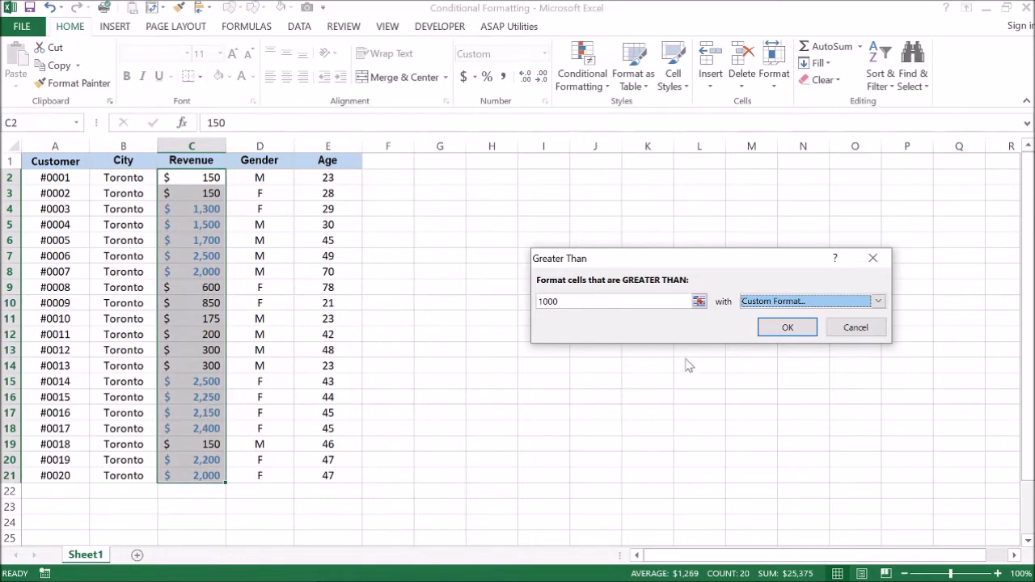
click(879, 302)
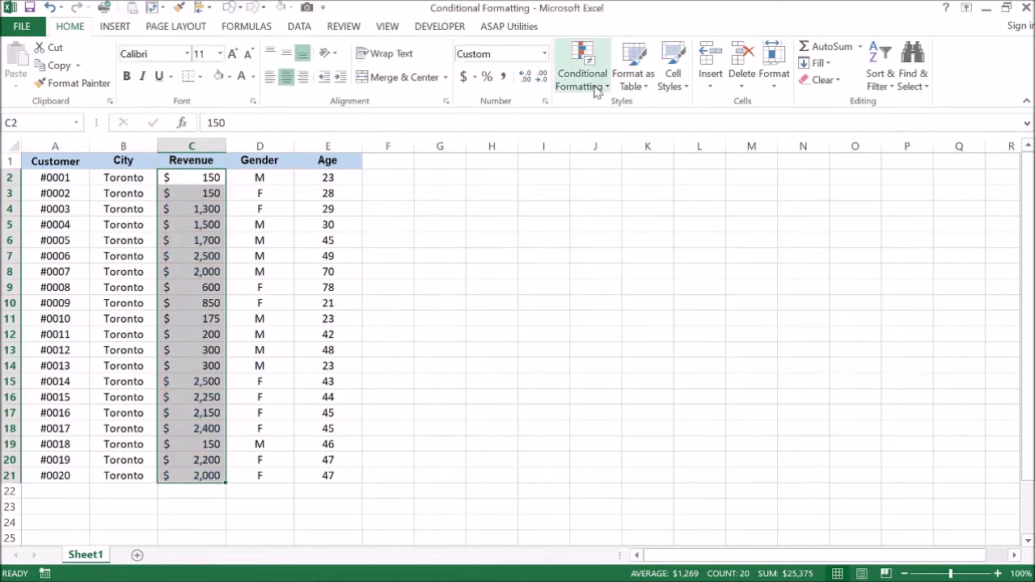
Add a Between highlight rule that formats Revenue values from 500 to 1500 with Red Text
click(583, 73)
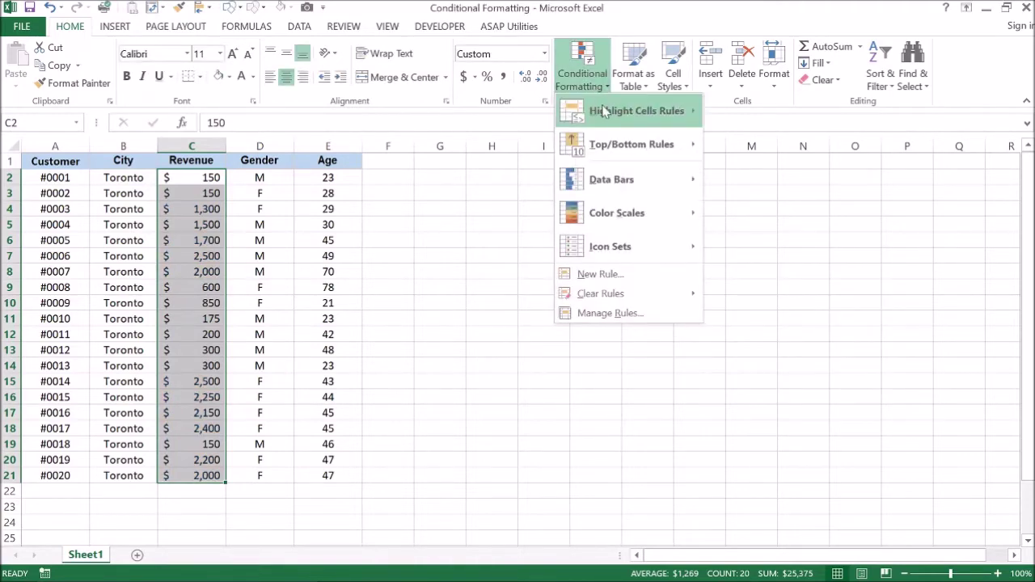
mouse_move(603, 112)
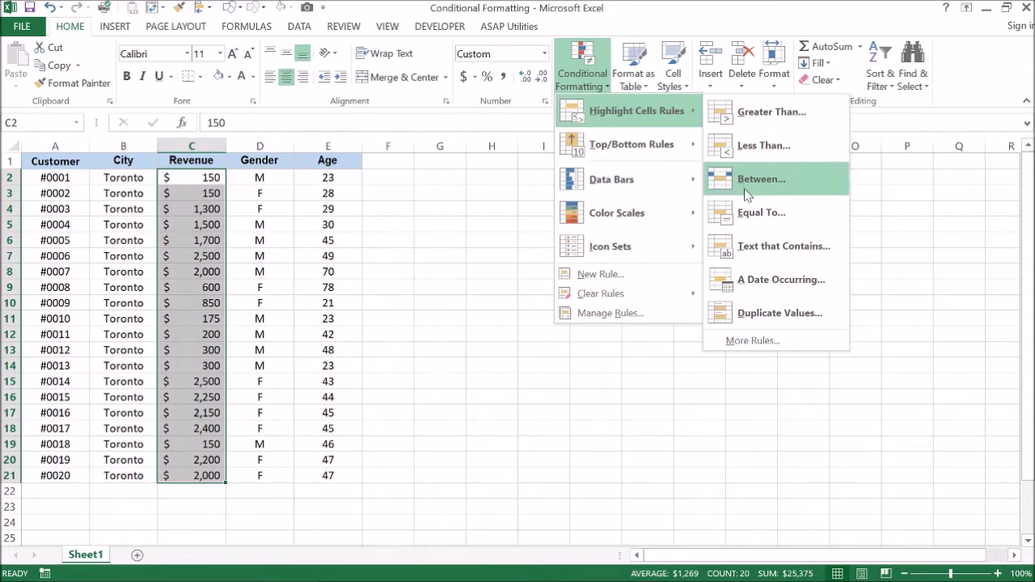
click(744, 188)
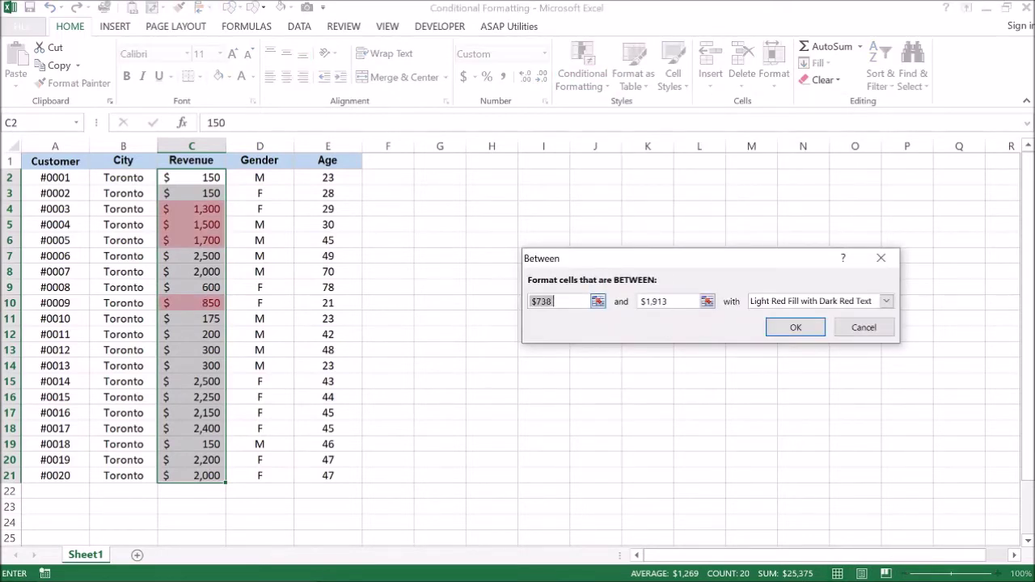
text(500)
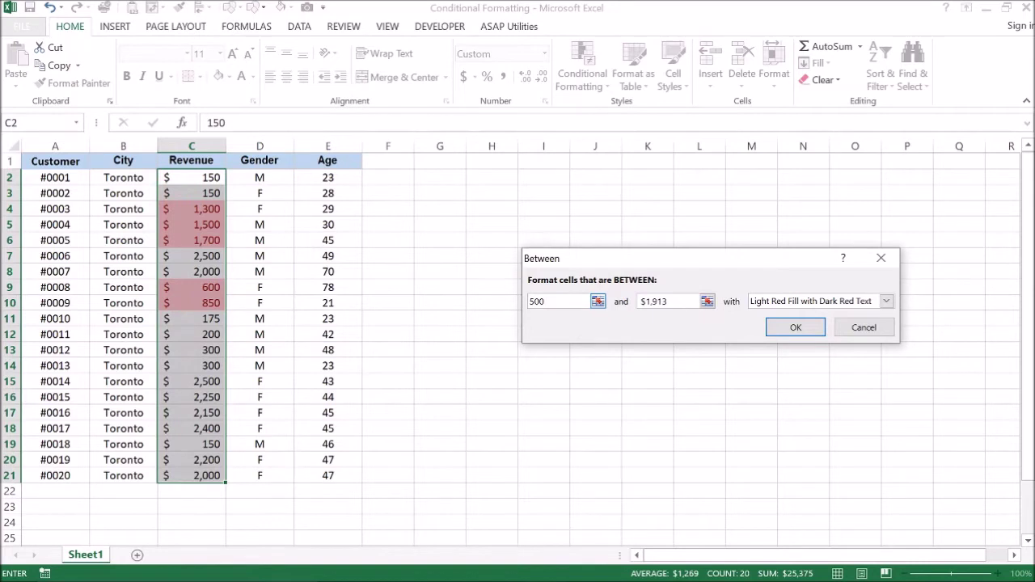
click(670, 301)
key(BackSpace)
key(BackSpace)
key(BackSpace)
key(BackSpace)
key(BackSpace)
key(BackSpace)
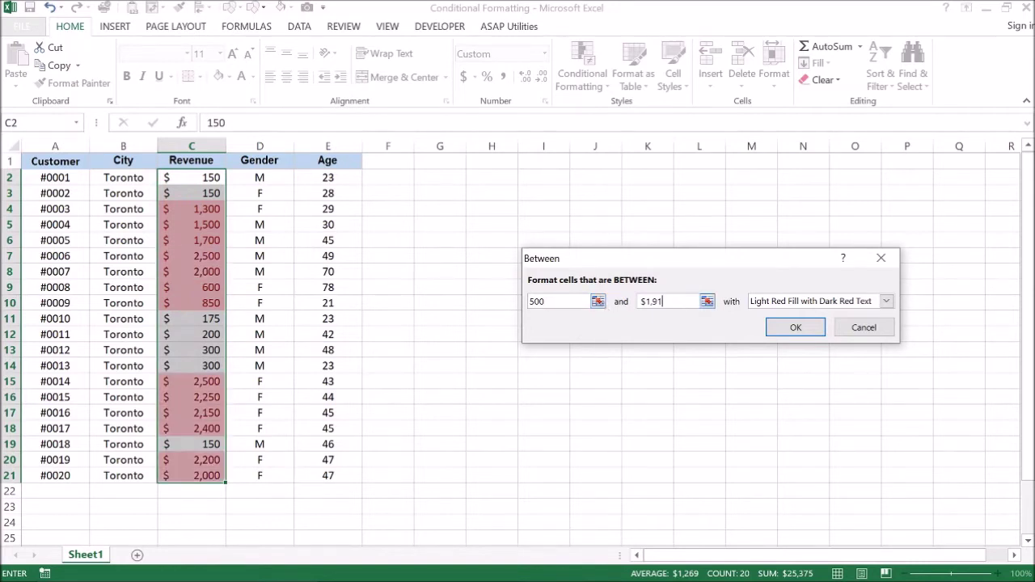
text(1500)
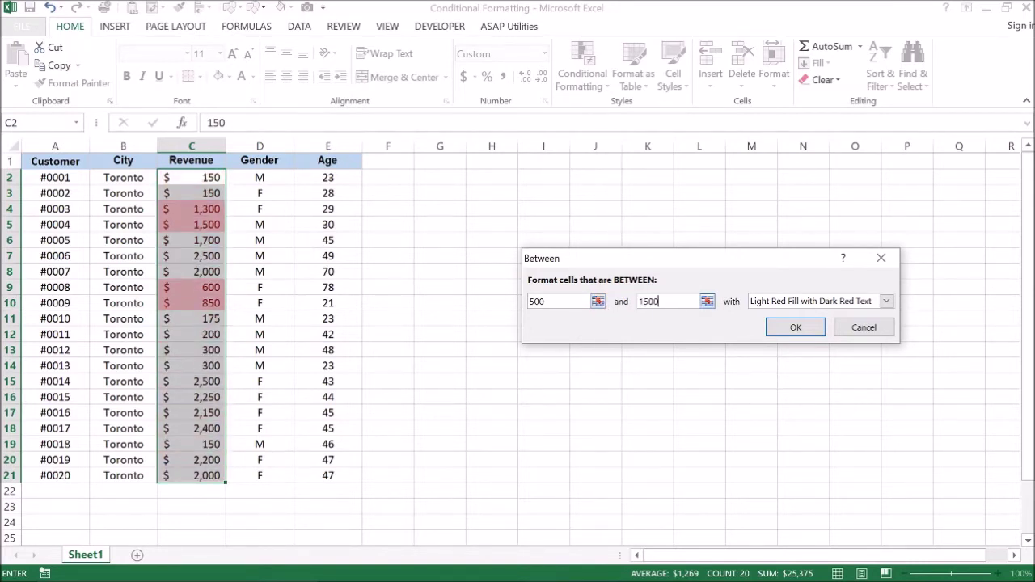
click(885, 302)
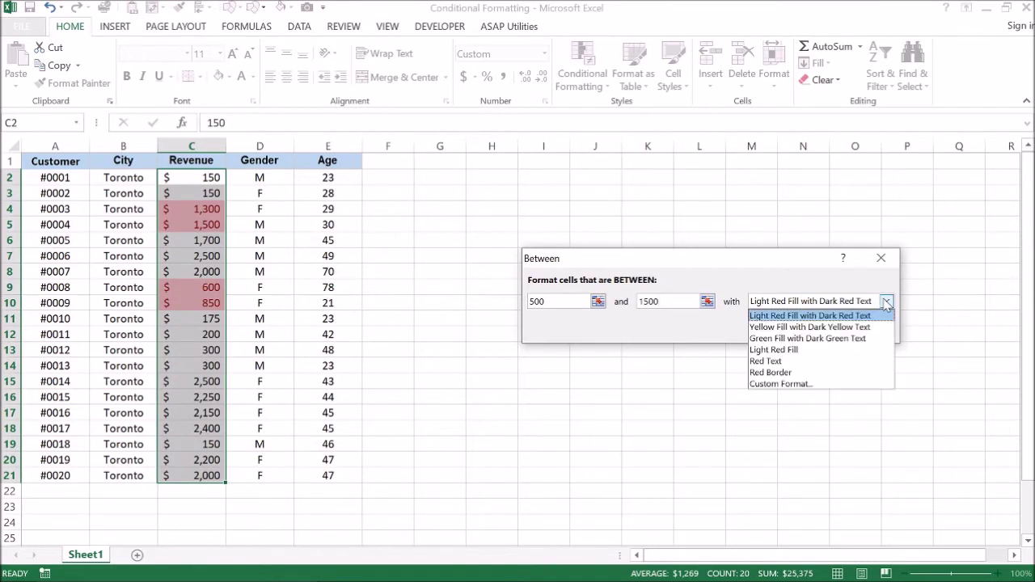
click(831, 361)
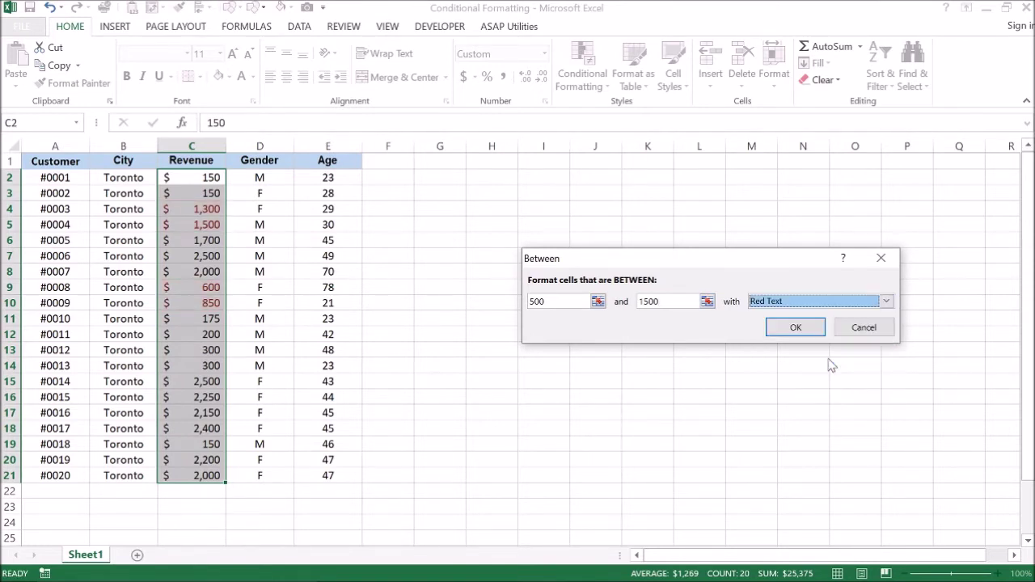
click(801, 326)
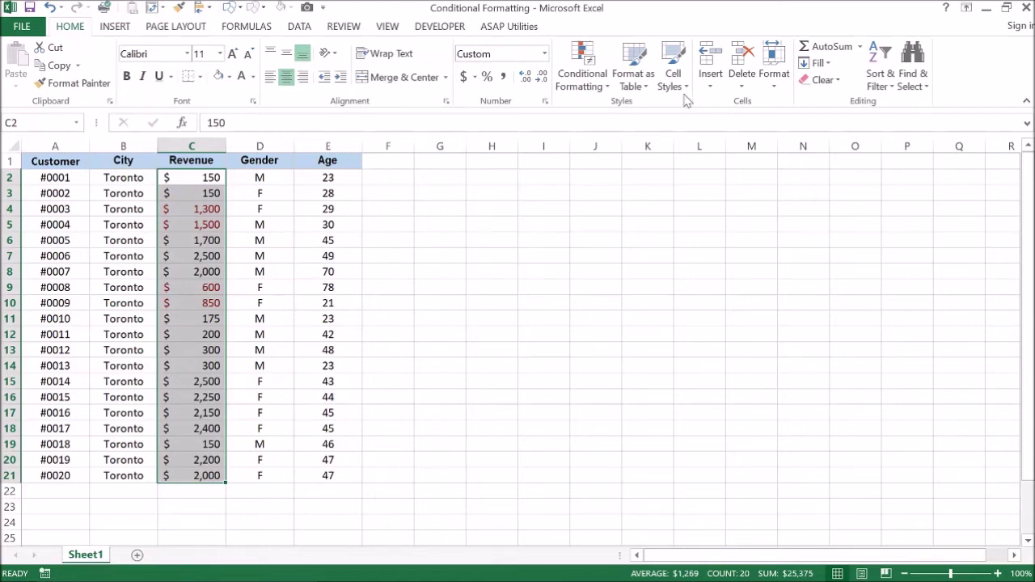
Add a Duplicate Values rule to the Revenue cells using Light Red Fill with Dark Red Text, and deselect the range
click(603, 89)
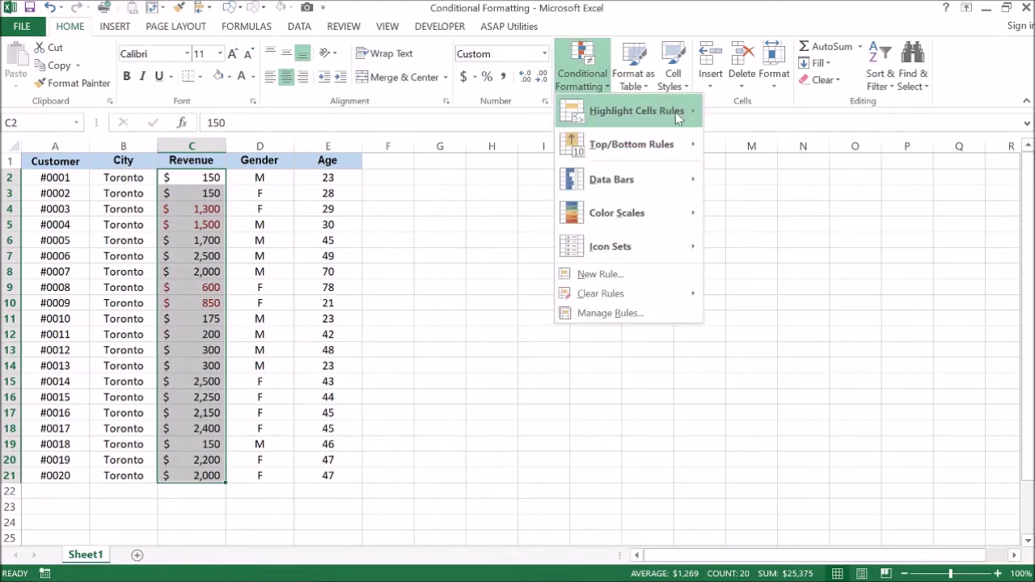
mouse_move(676, 110)
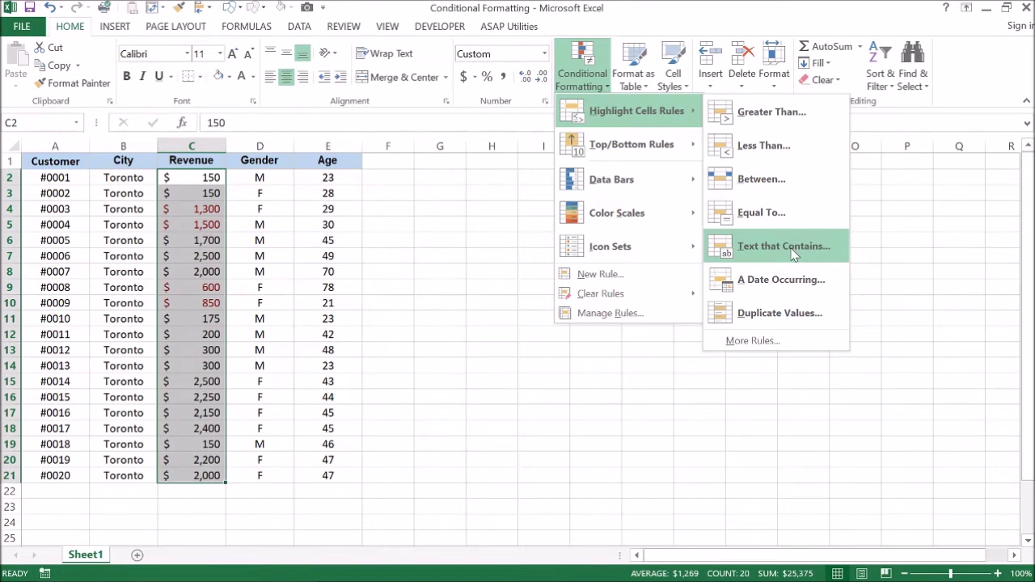
click(791, 308)
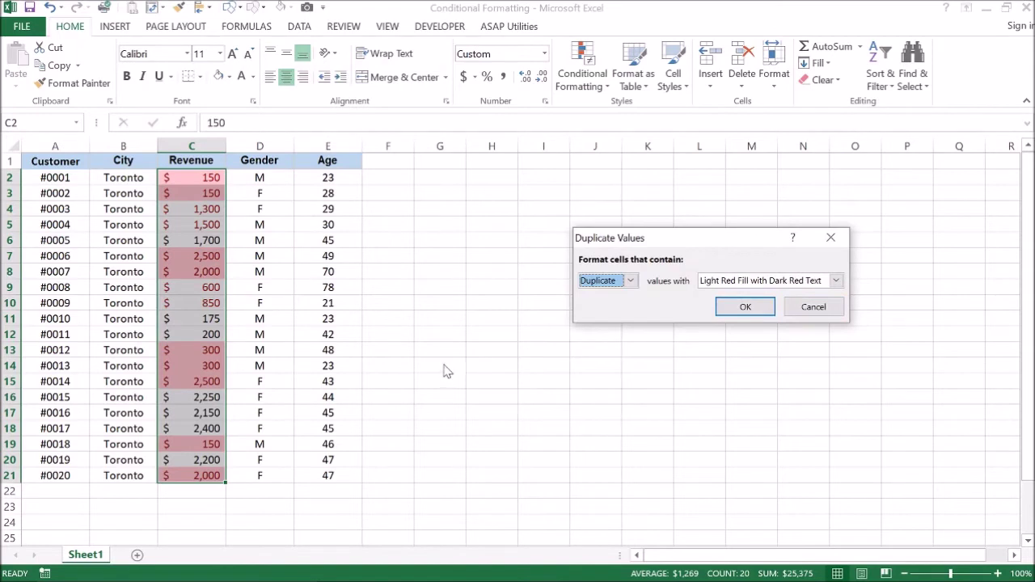
click(751, 308)
click(478, 330)
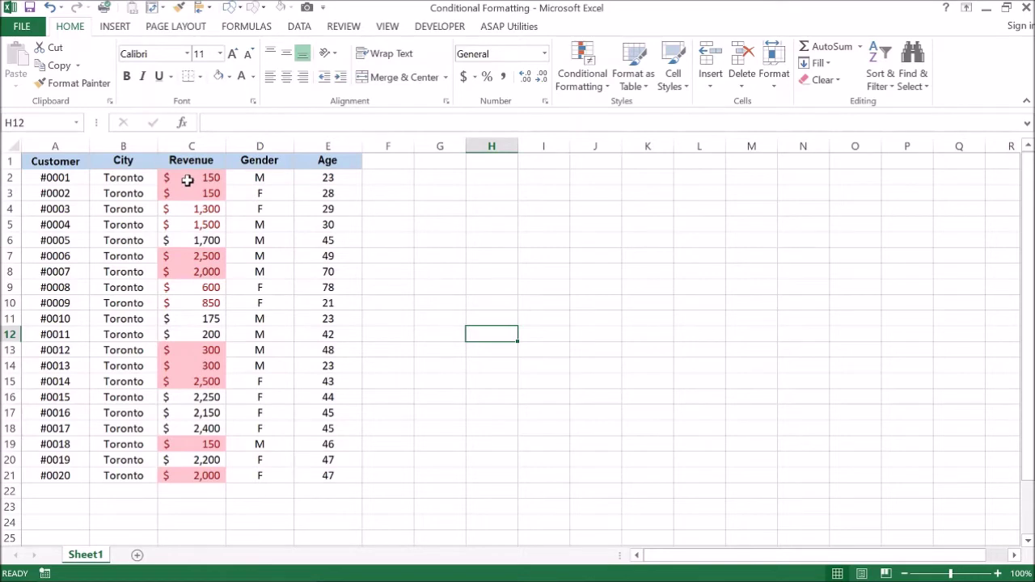
Undo the Duplicate Values and Between rules on the Revenue cells
click(51, 8)
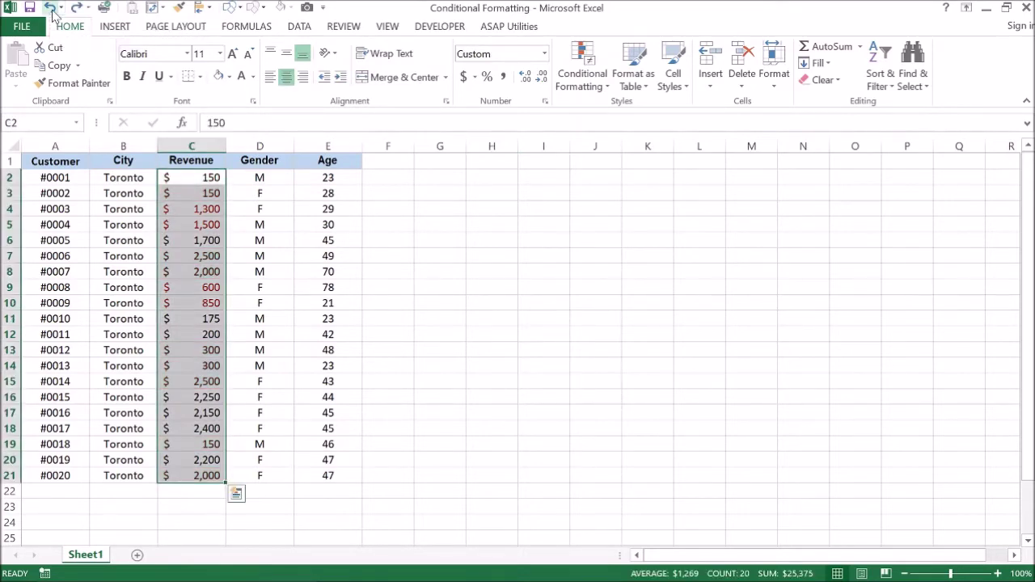
click(52, 10)
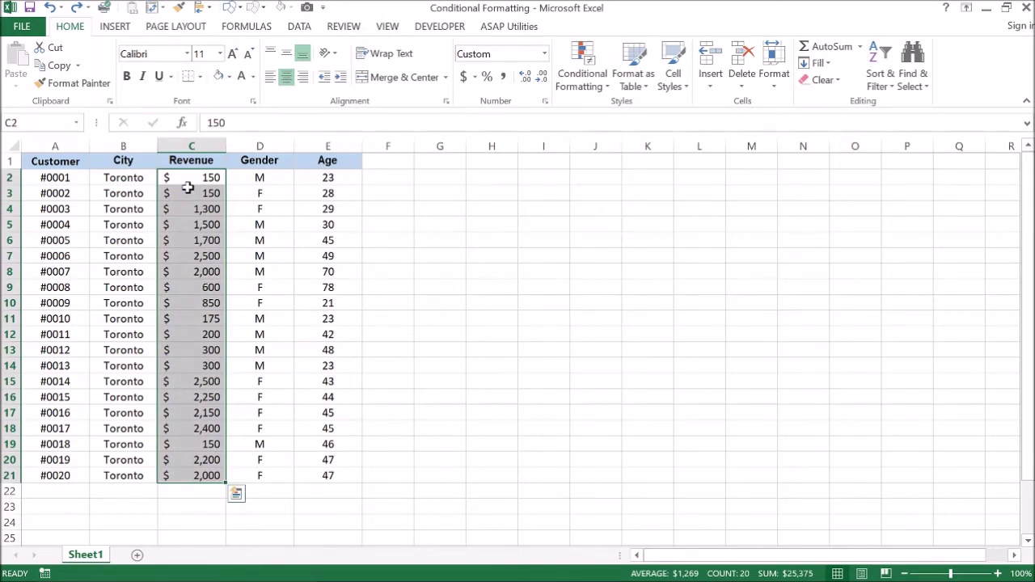
Add a Top 10% rule to the Revenue cells using Green Fill with Dark Green Text, and deselect the range
click(585, 92)
mouse_move(622, 146)
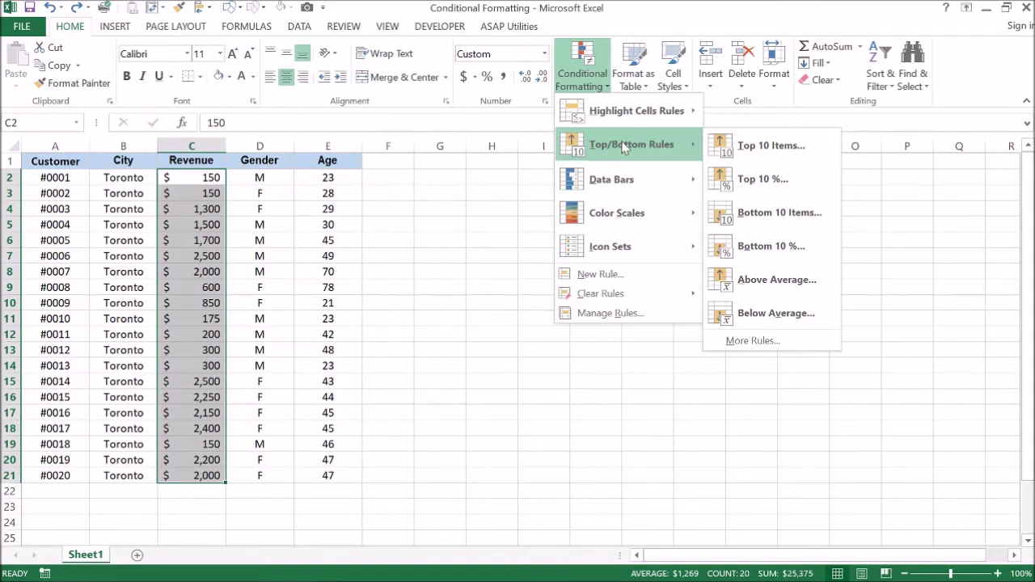
click(765, 180)
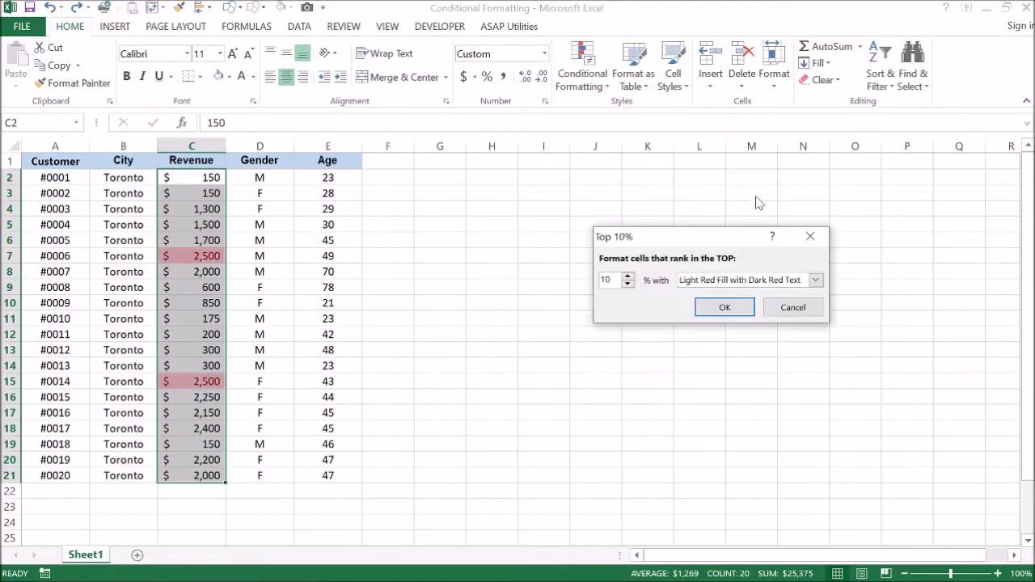
click(815, 279)
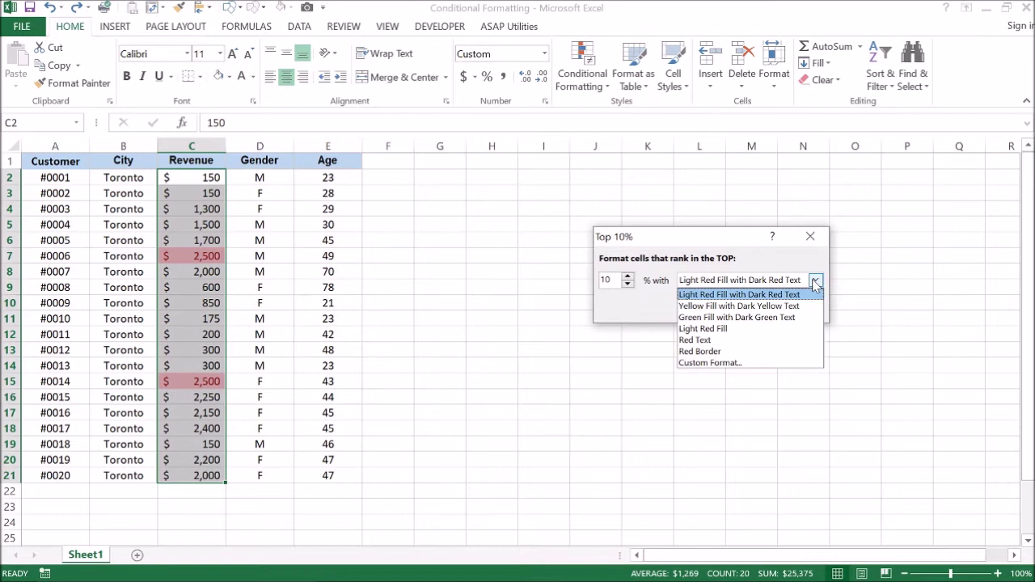
click(761, 318)
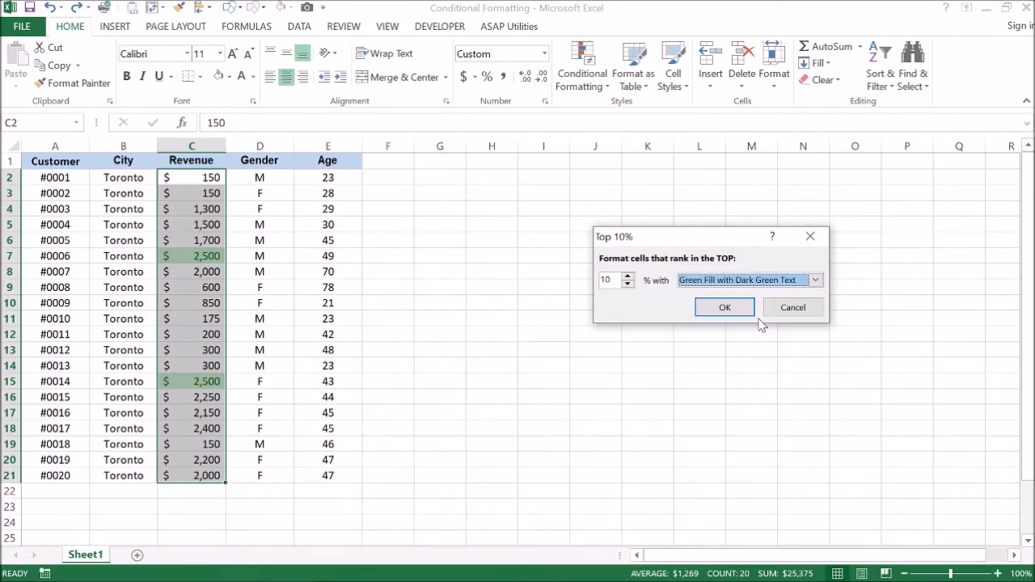
click(722, 309)
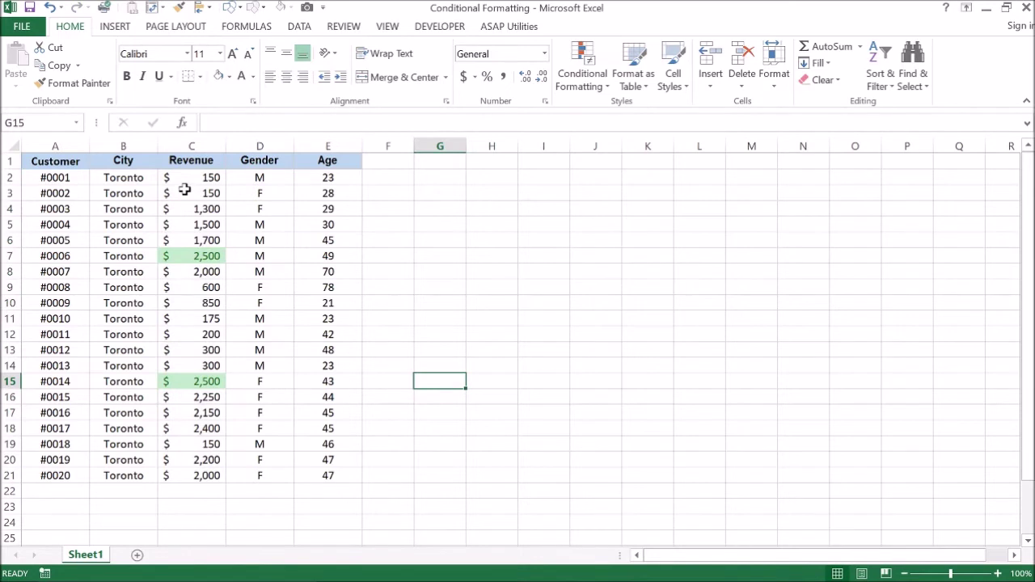
Add a Bottom 10% rule to Revenue cells C2:C21 using Light Red Fill with Dark Red Text, and deselect the range
click(185, 192)
key(Up)
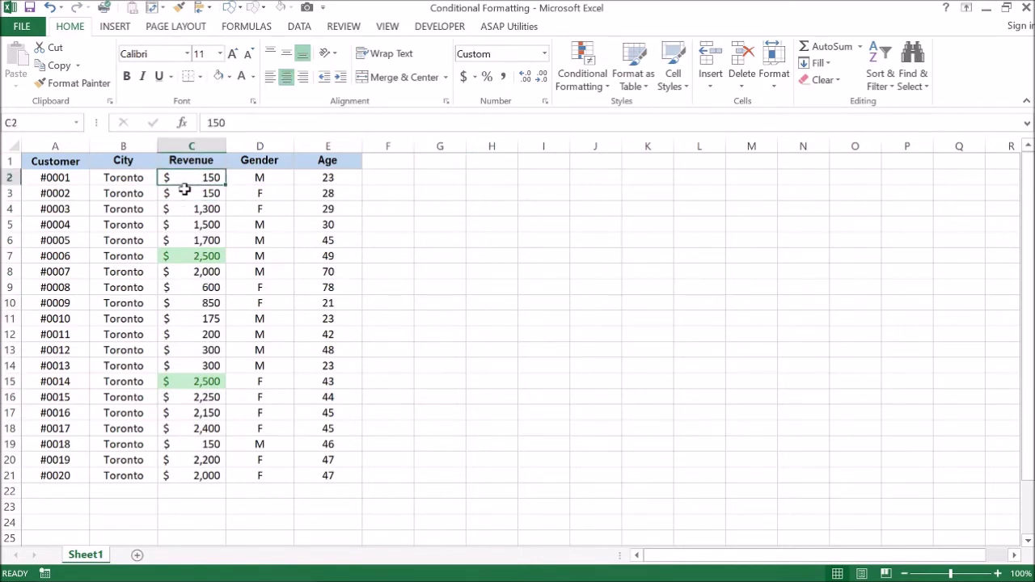
key(ctrl+shift+Down)
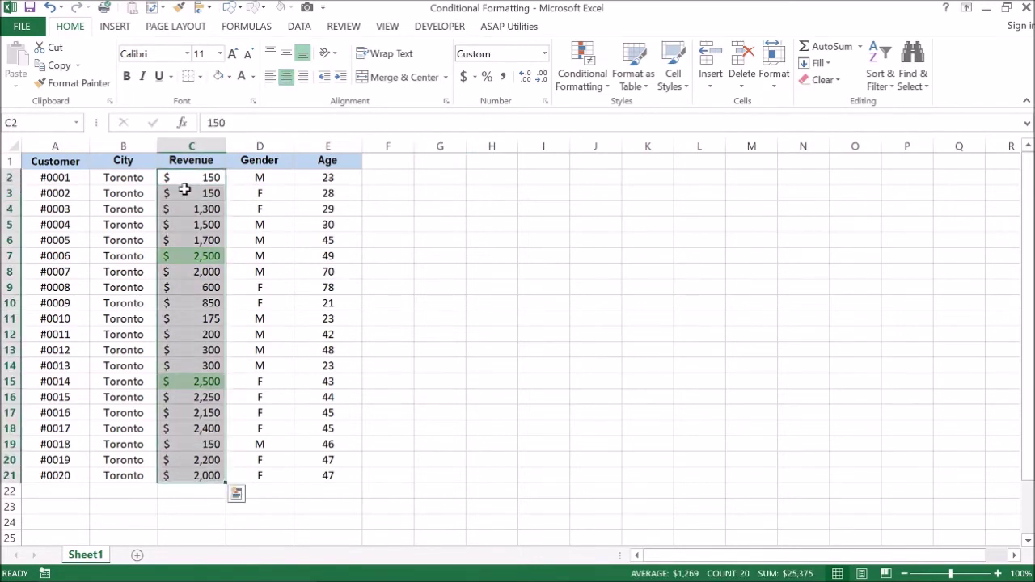
click(606, 88)
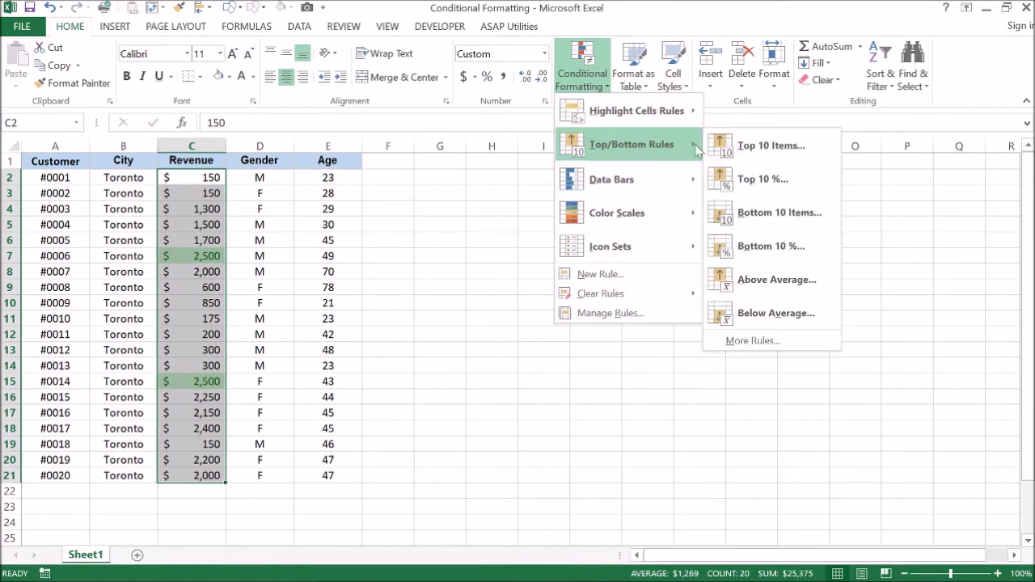
click(759, 256)
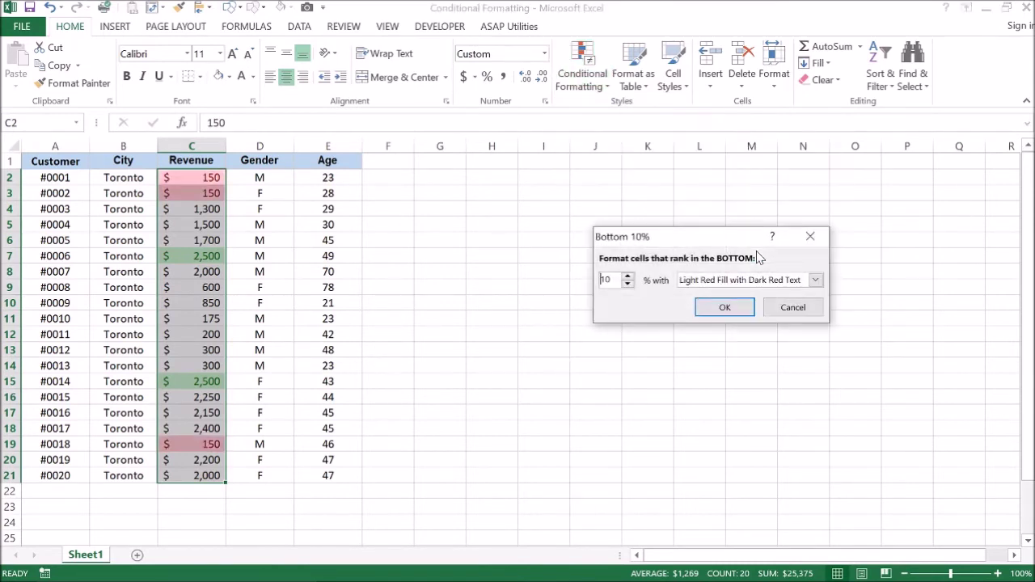
click(724, 308)
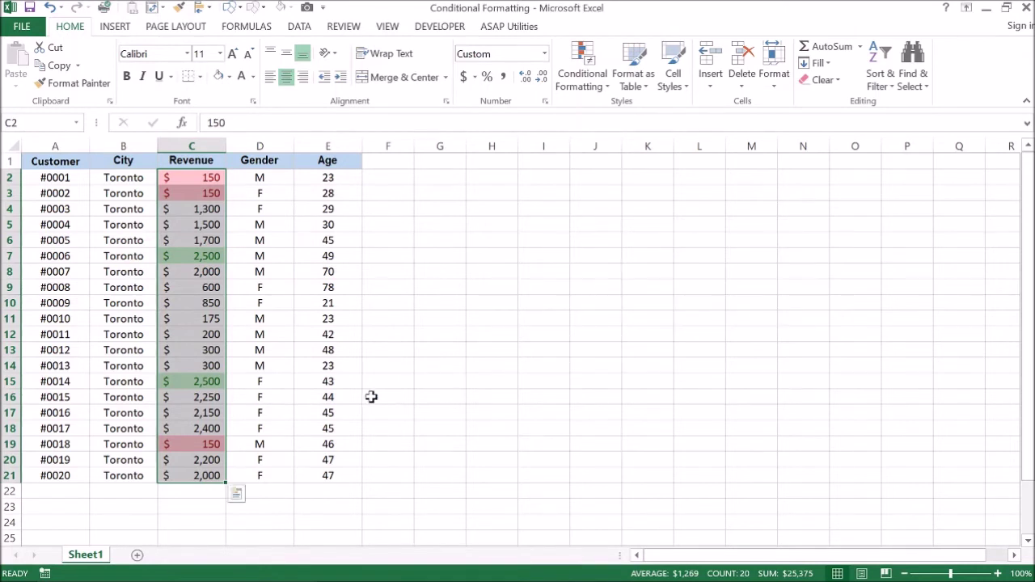
click(477, 316)
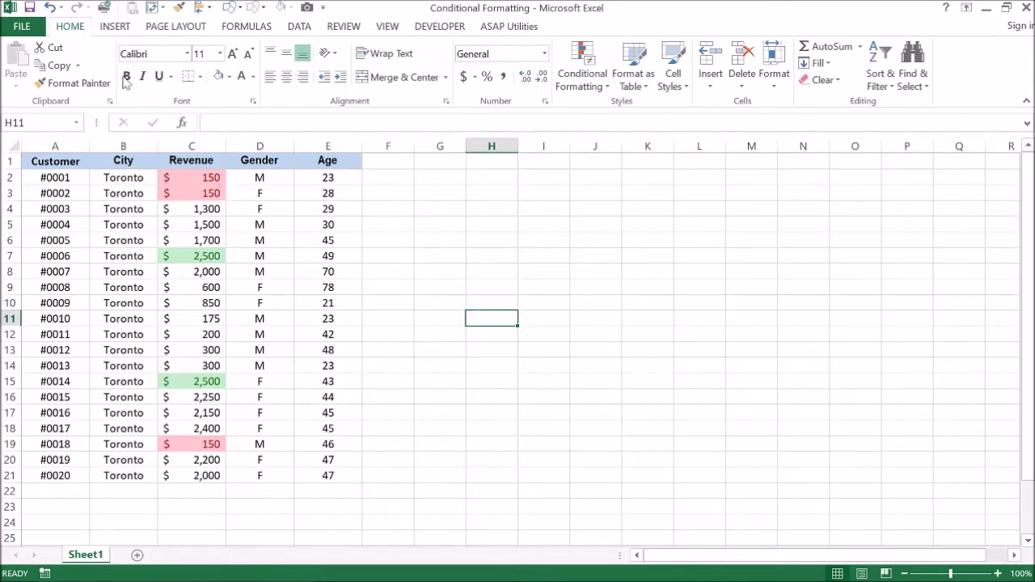
Undo the Bottom 10% and Top 10% rules on the Revenue cells
click(50, 10)
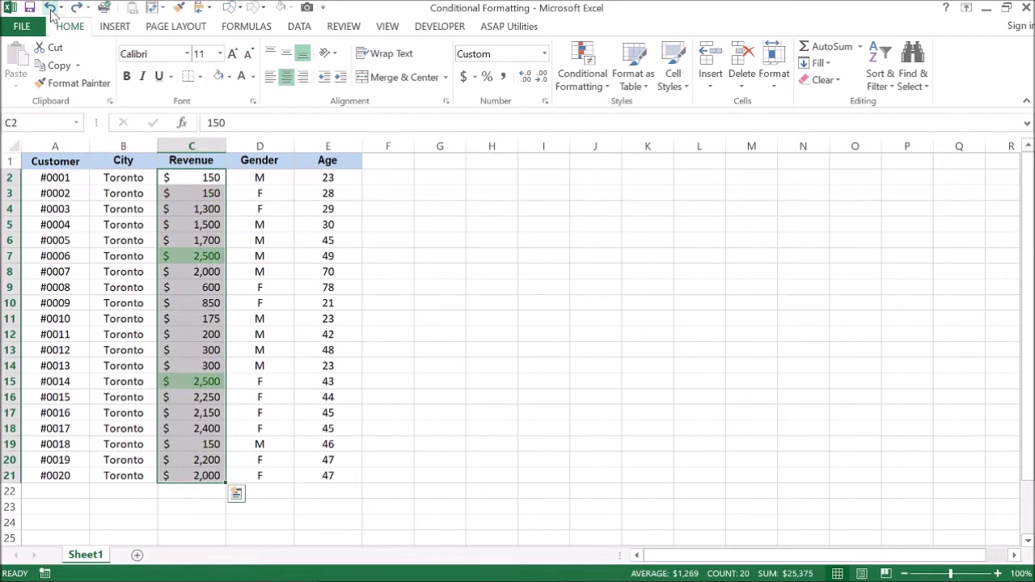
click(49, 9)
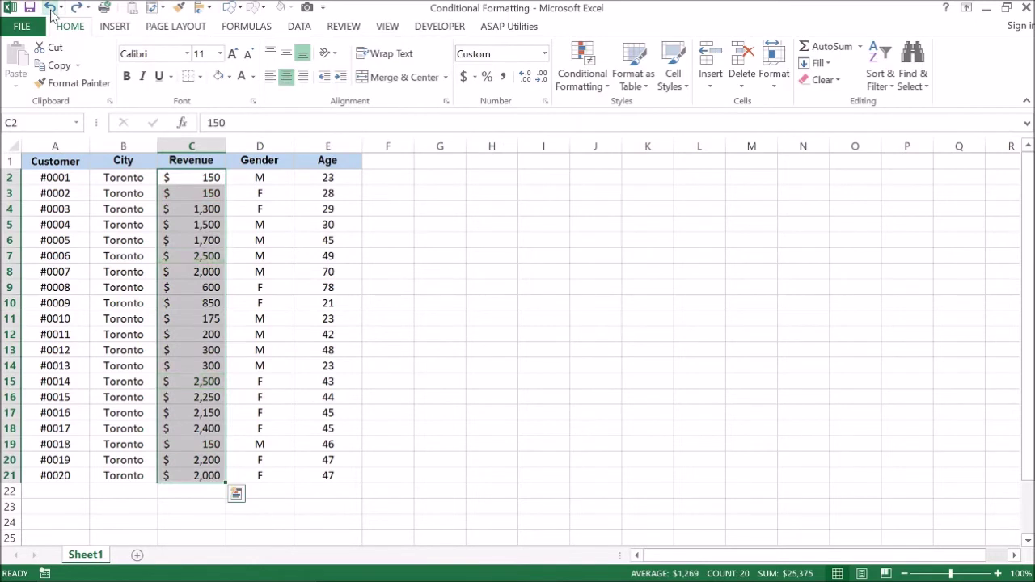
Try blue solid fill data bars on the Revenue cells, and undo them after viewing the result
click(599, 93)
mouse_move(632, 151)
mouse_move(636, 180)
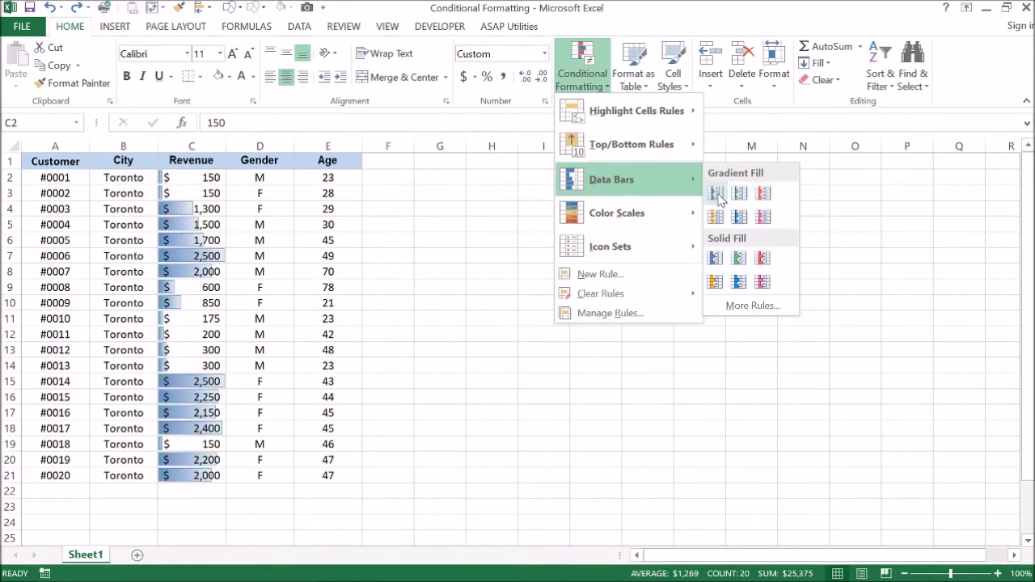
click(717, 258)
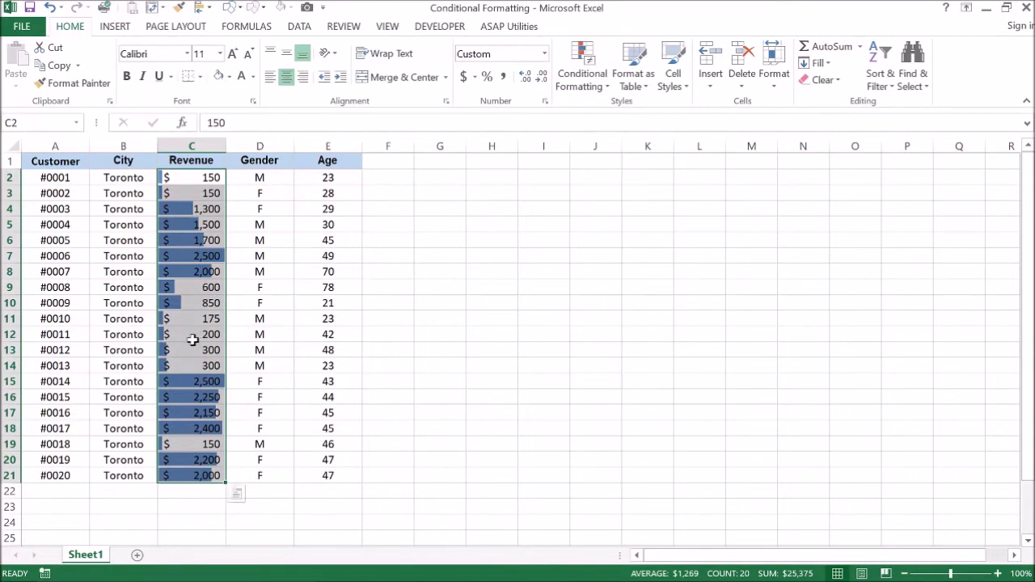
click(245, 324)
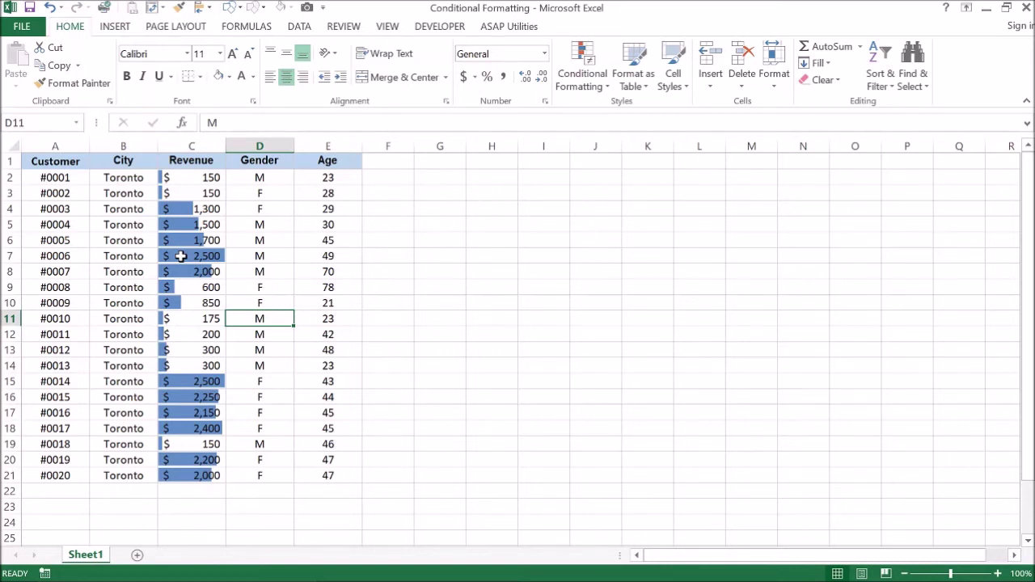
click(50, 9)
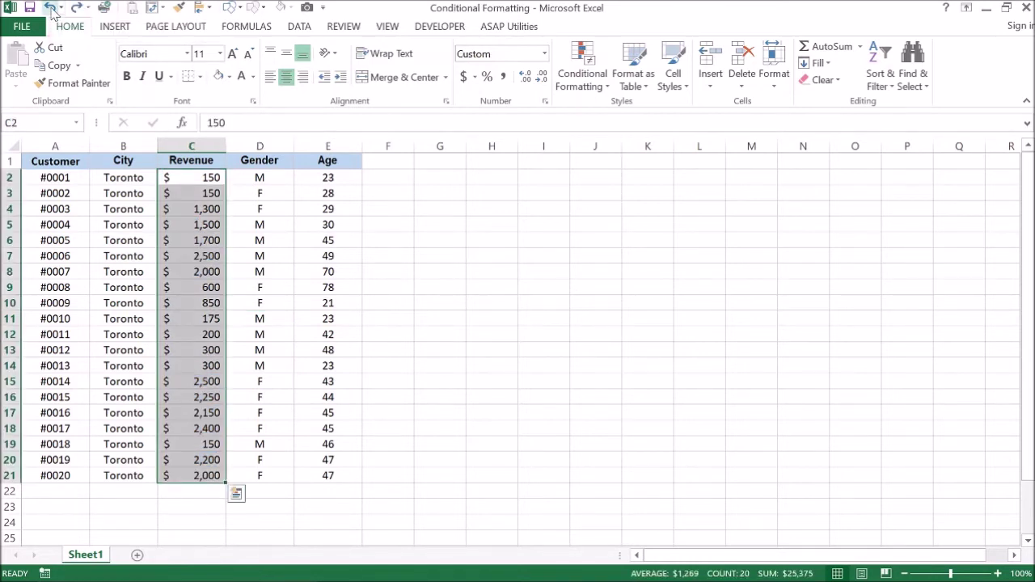
Apply the three-color green, yellow and red color scale to the Revenue cells with green for high values, and deselect the range
click(591, 96)
mouse_move(634, 198)
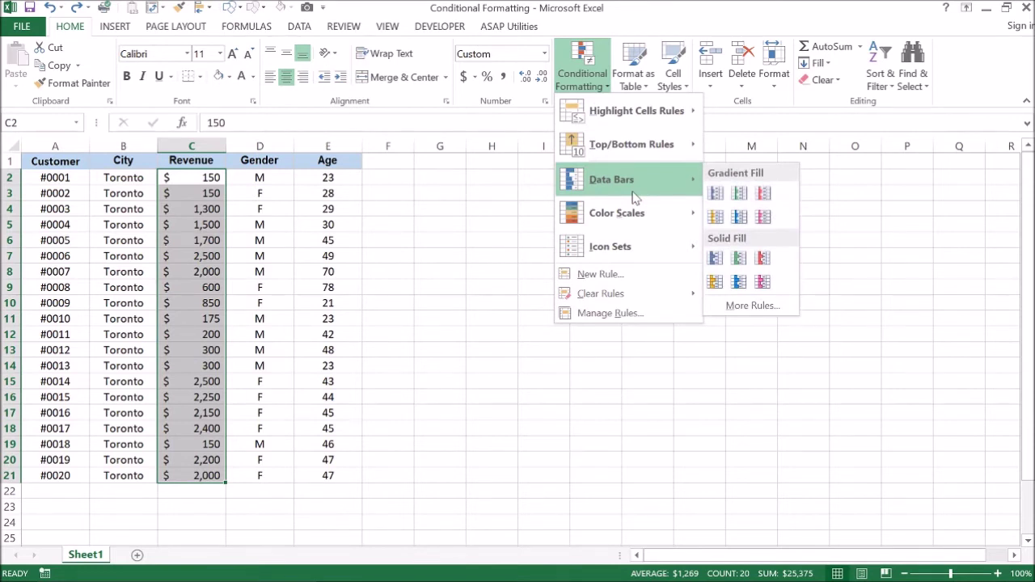
mouse_move(640, 218)
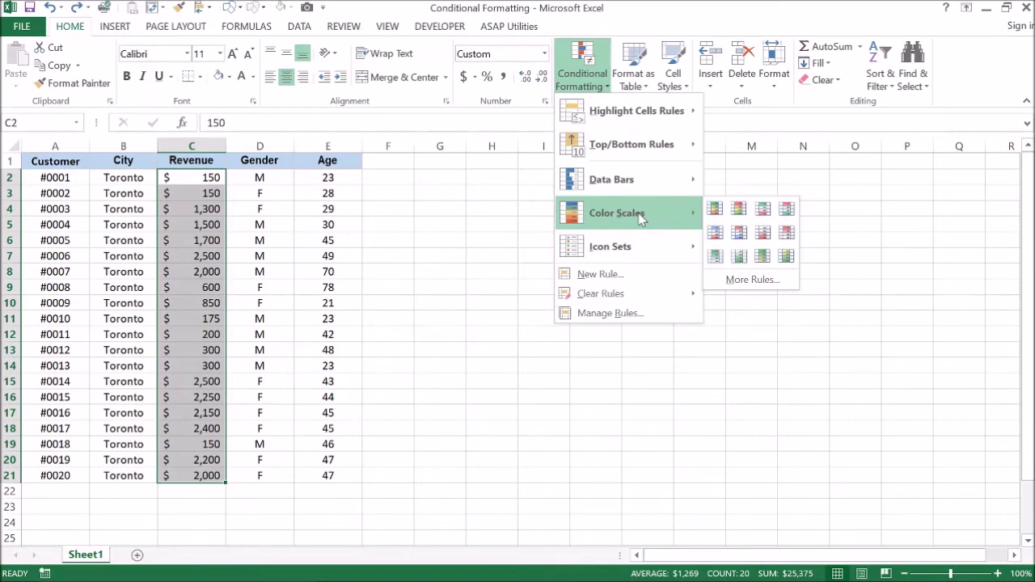
click(715, 209)
click(428, 335)
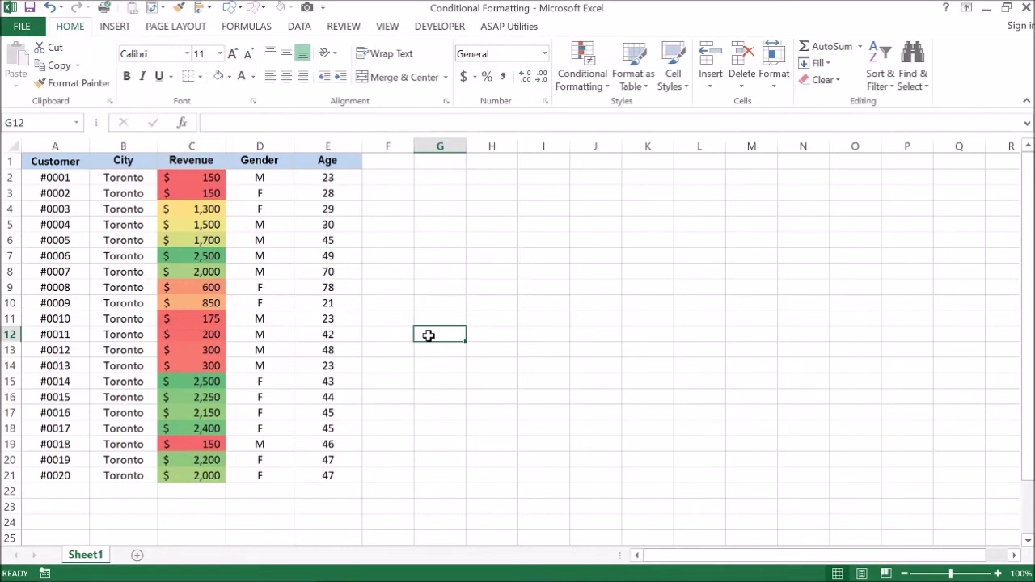
Preview other color scales and the custom rule options for Revenue without applying any, and undo the existing color scale
click(197, 178)
key(ctrl+shift+Down)
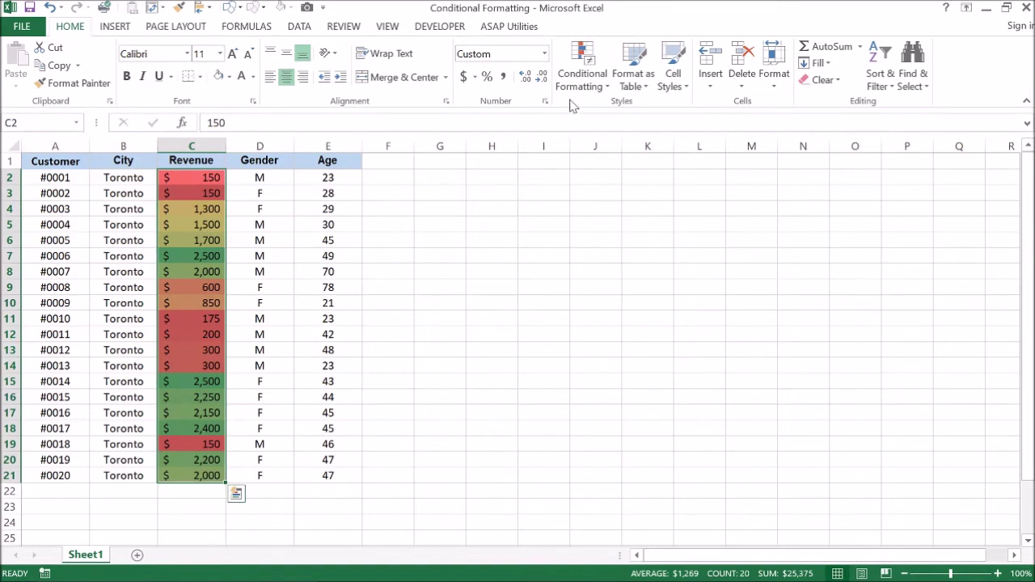
click(595, 90)
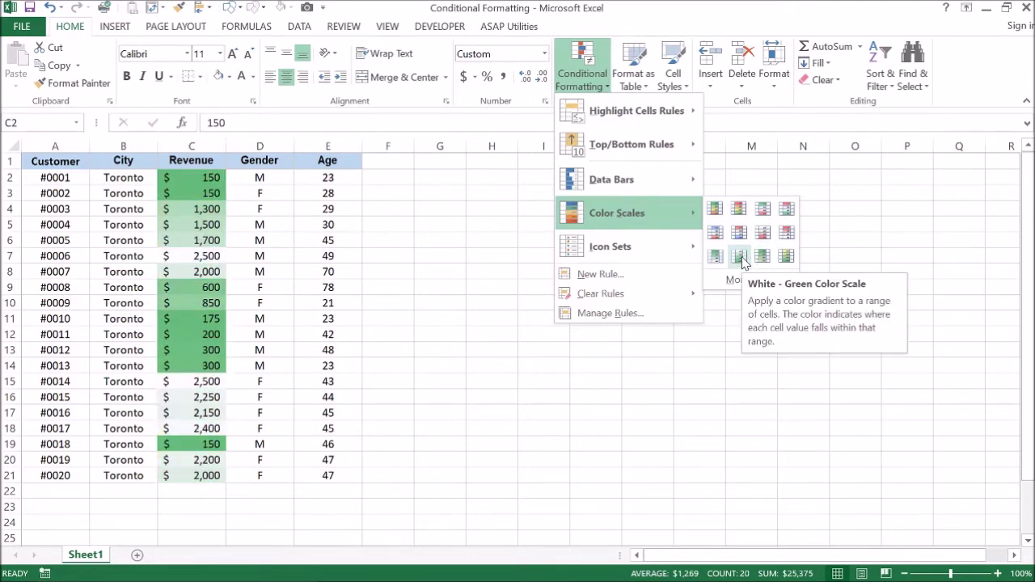
click(733, 279)
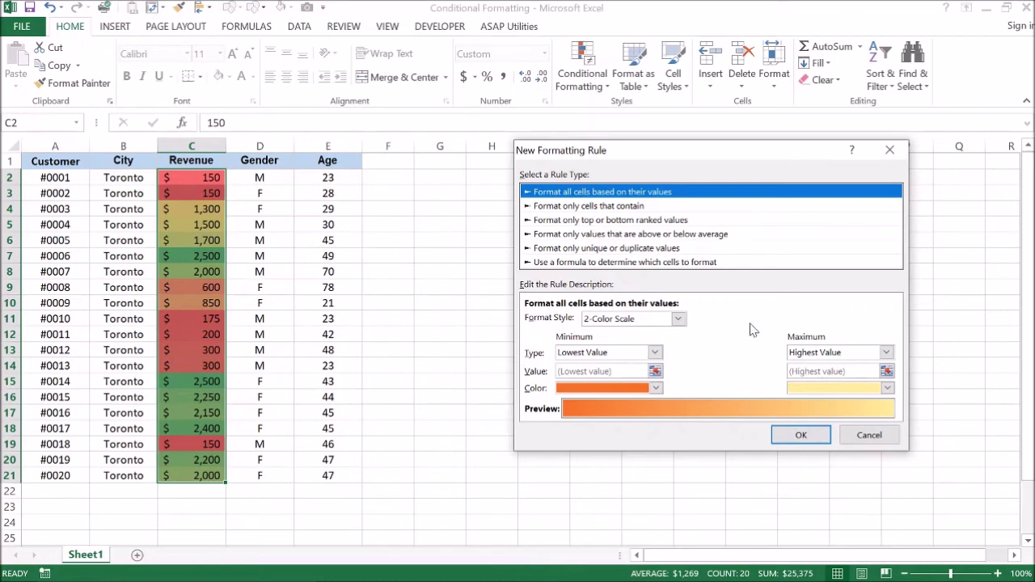
click(891, 152)
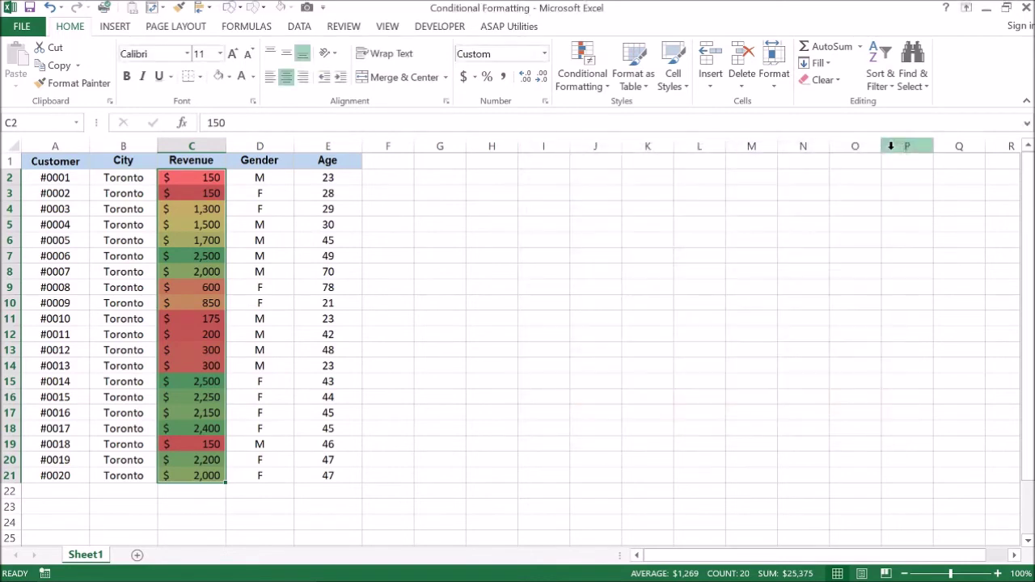
click(50, 7)
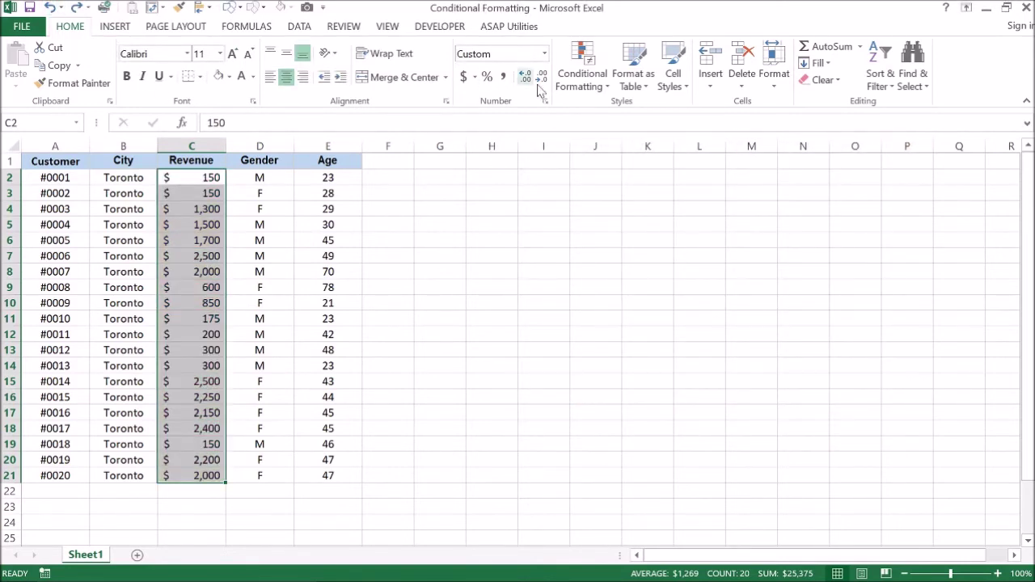
Start a custom icon set rule for the Age cells E2:E21
click(578, 88)
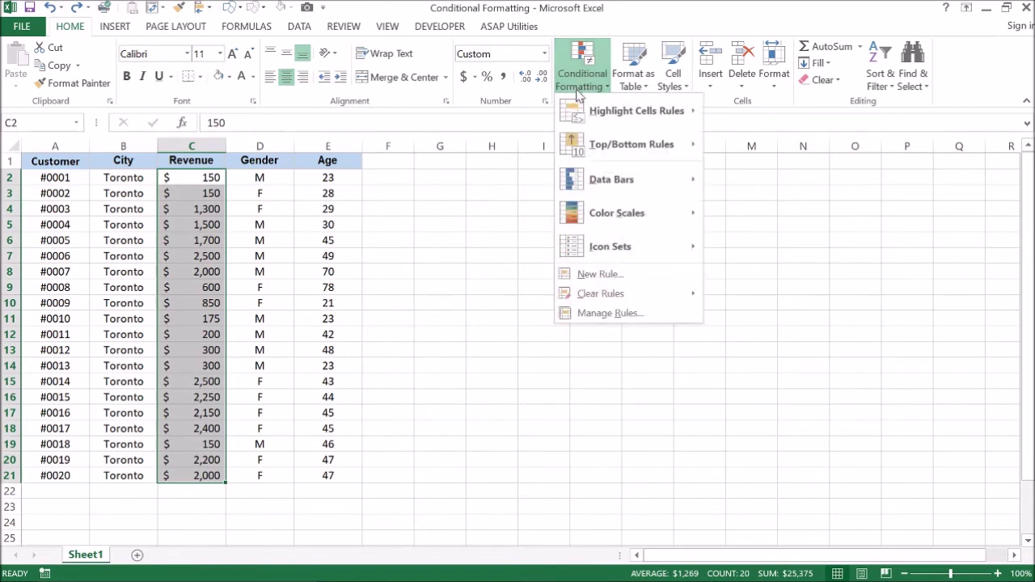
mouse_move(657, 249)
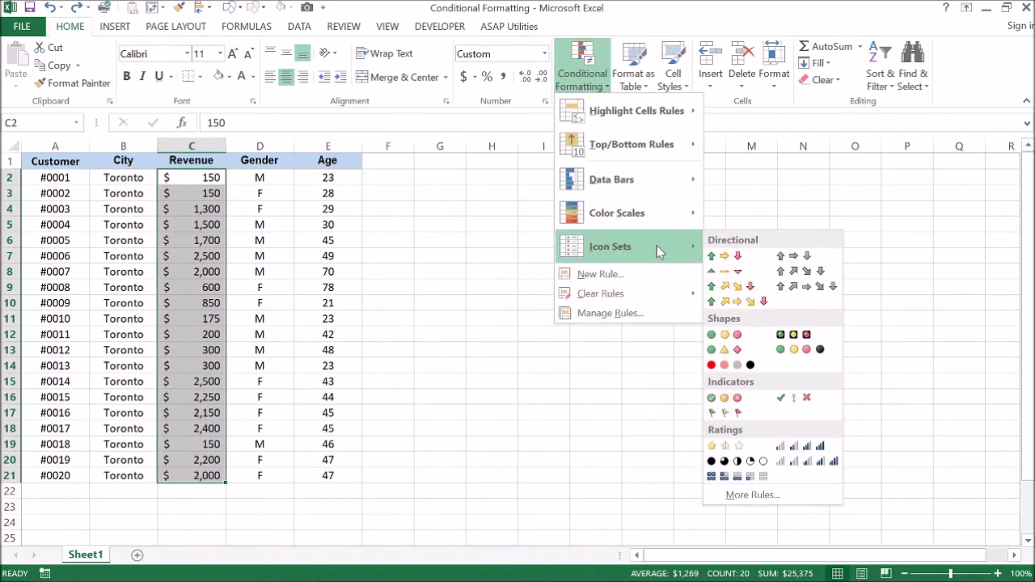
click(341, 179)
click(340, 178)
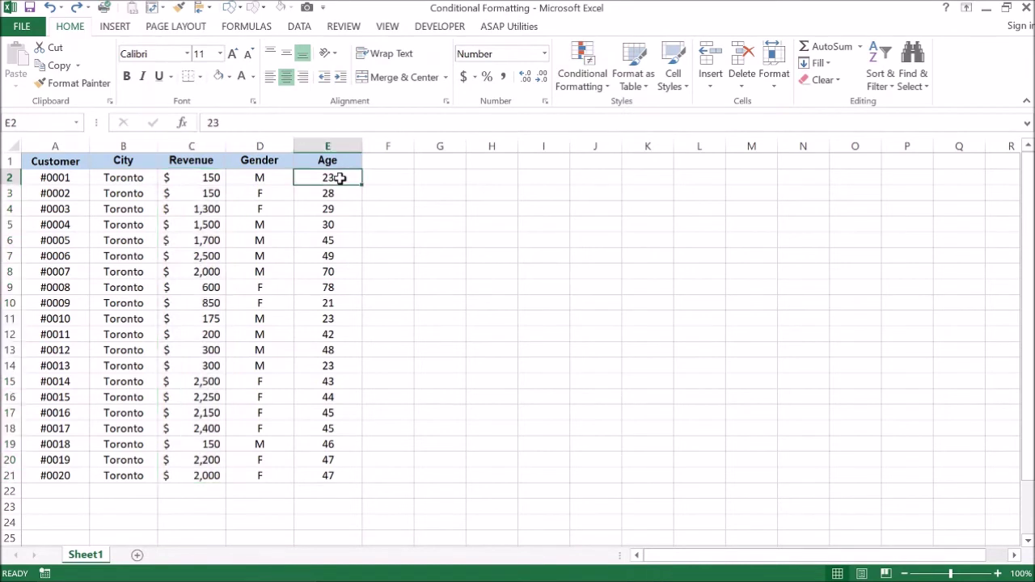
key(ctrl+shift+Down)
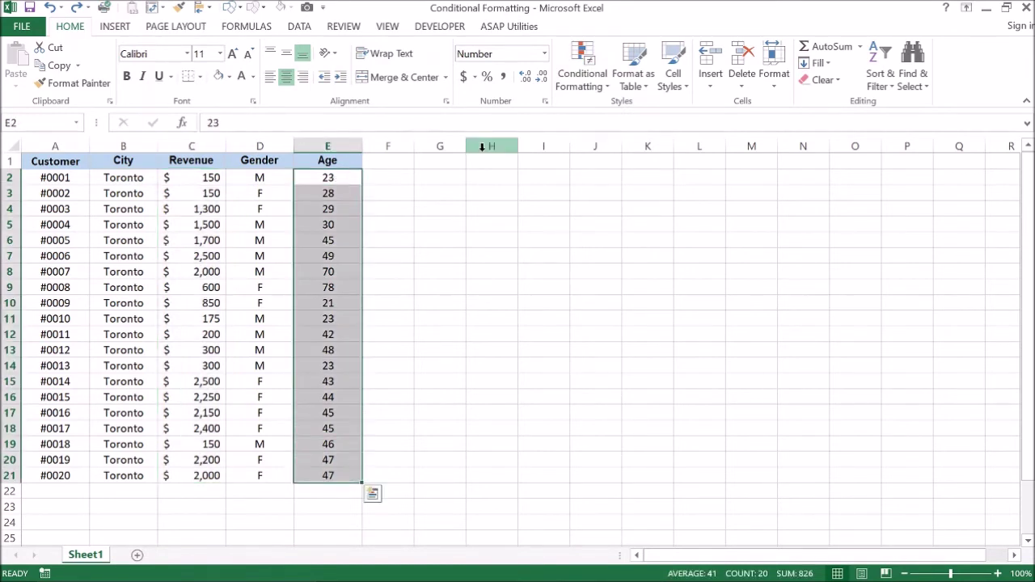
click(589, 88)
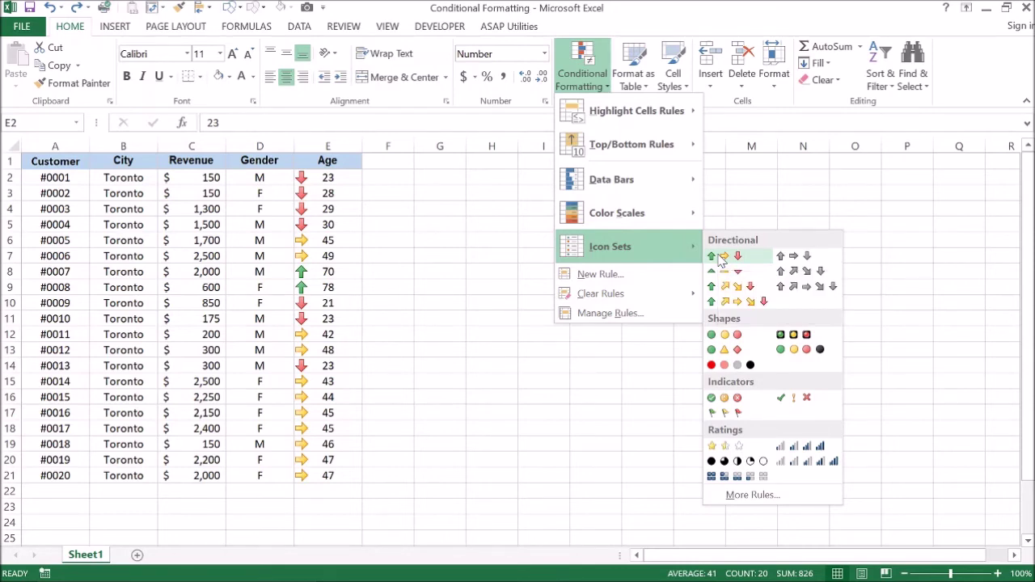
click(743, 496)
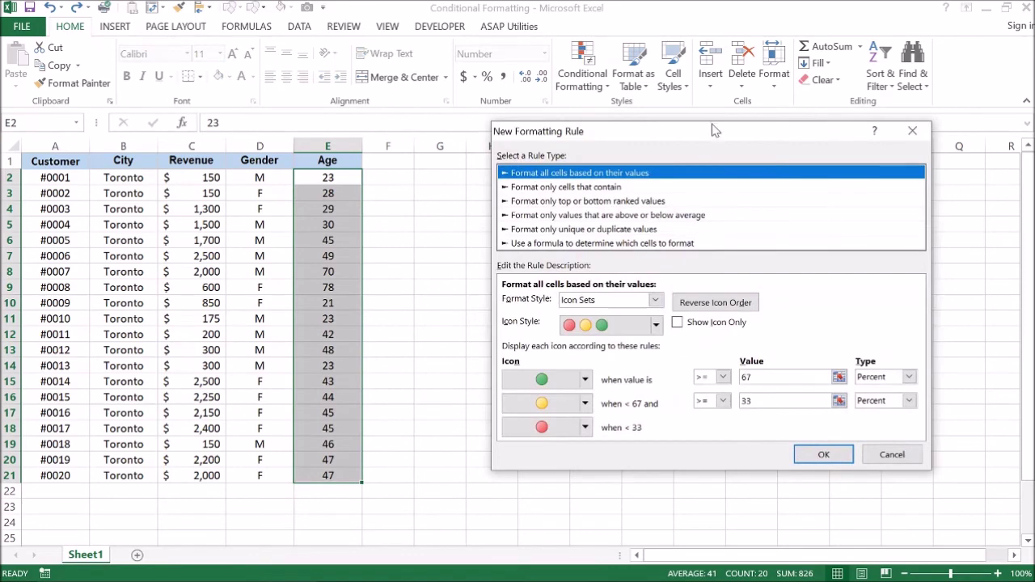
drag(714, 136, 726, 113)
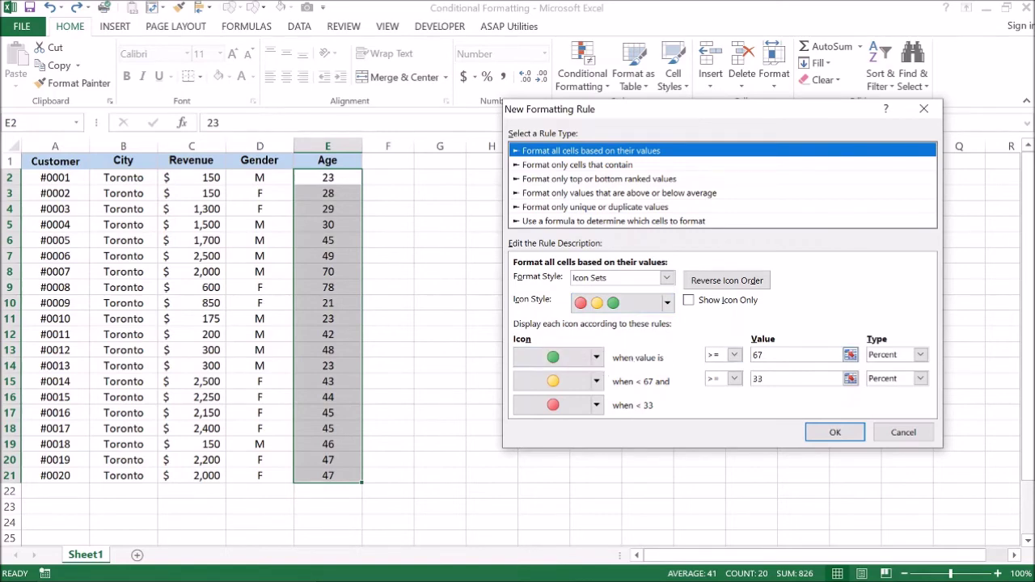
Set the green icon's threshold in the Age rule to values greater than or equal to the number 50
click(788, 355)
key(BackSpace)
key(BackSpace)
text(50)
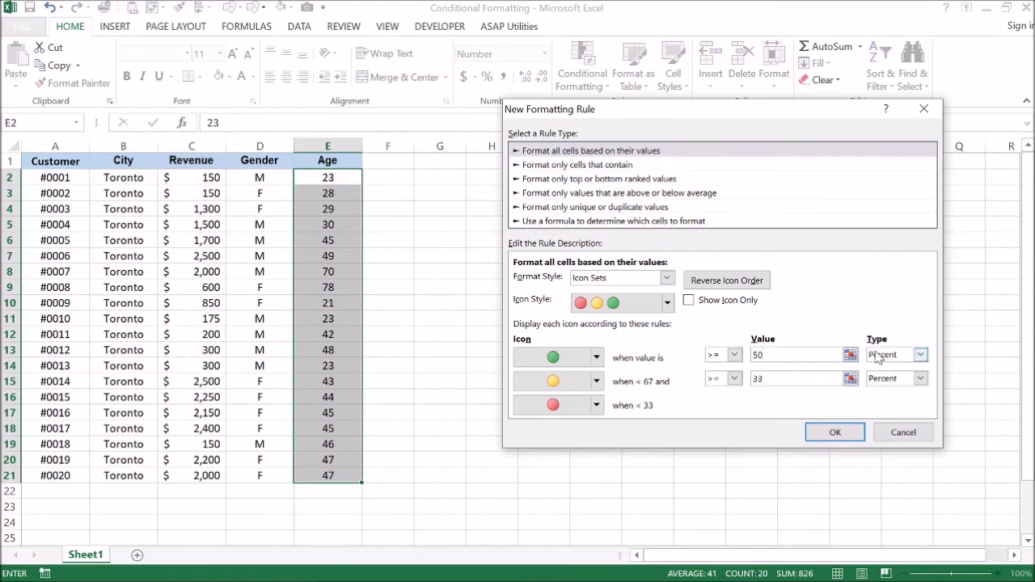
click(920, 356)
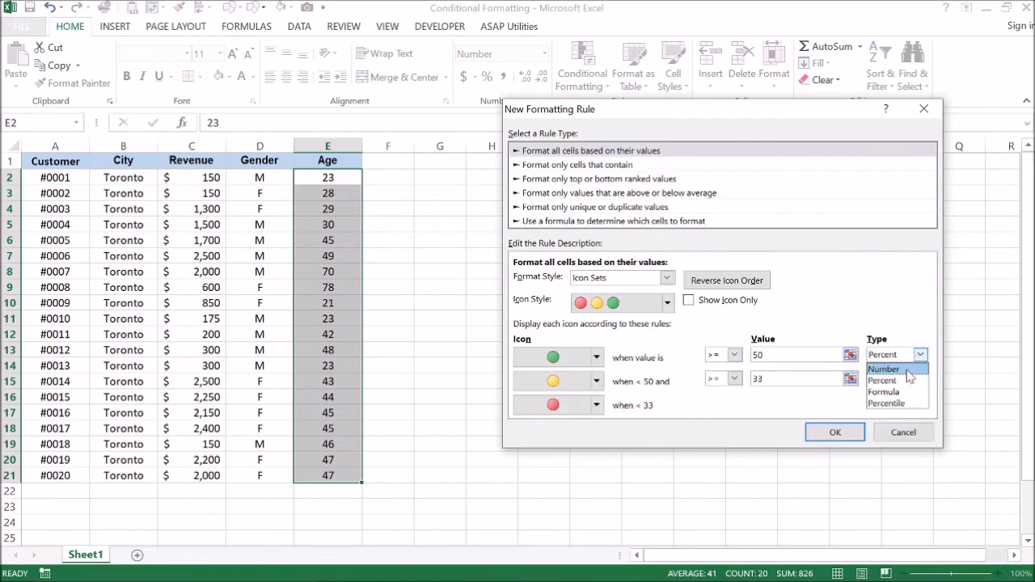
click(907, 370)
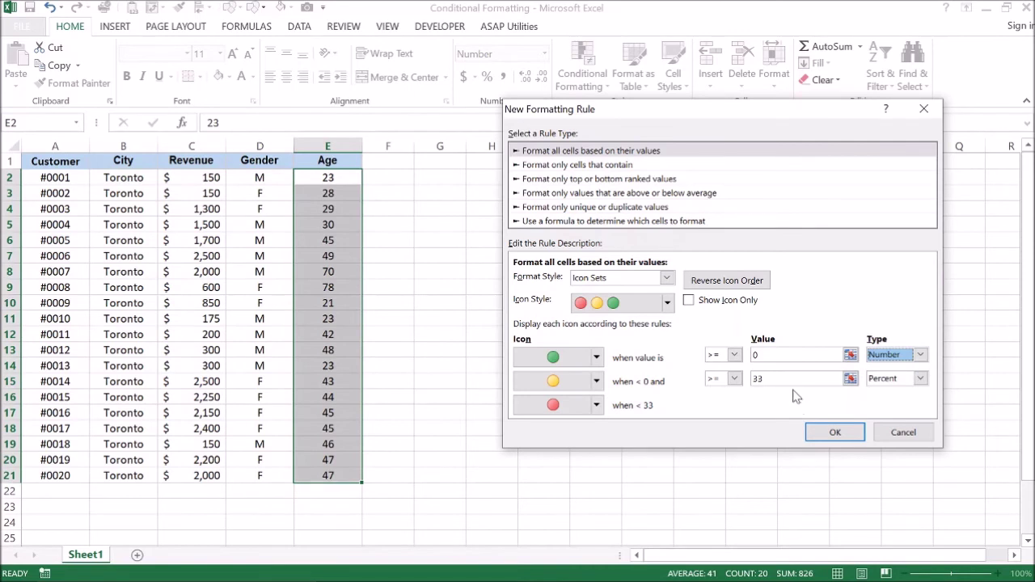
click(809, 355)
key(BackSpace)
text(50)
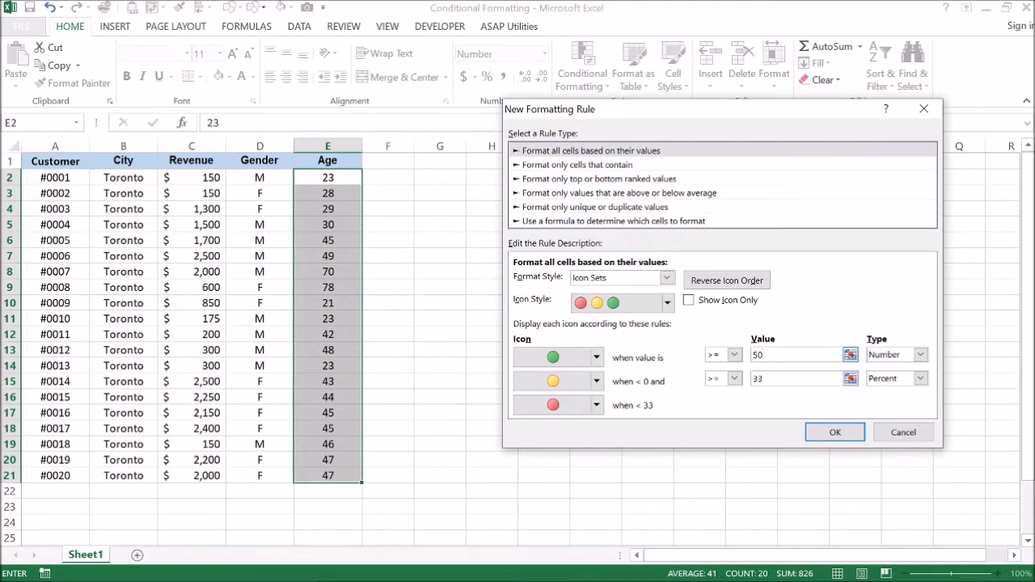
Set the yellow icon's threshold to greater than or equal to the number 25, and apply the icon set rule to the Age cells
click(921, 379)
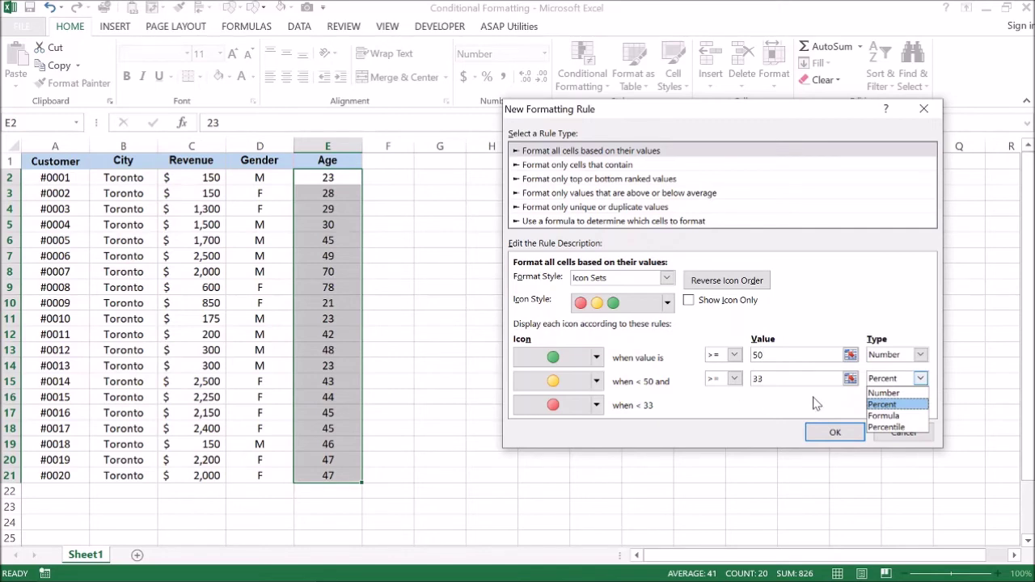
click(892, 393)
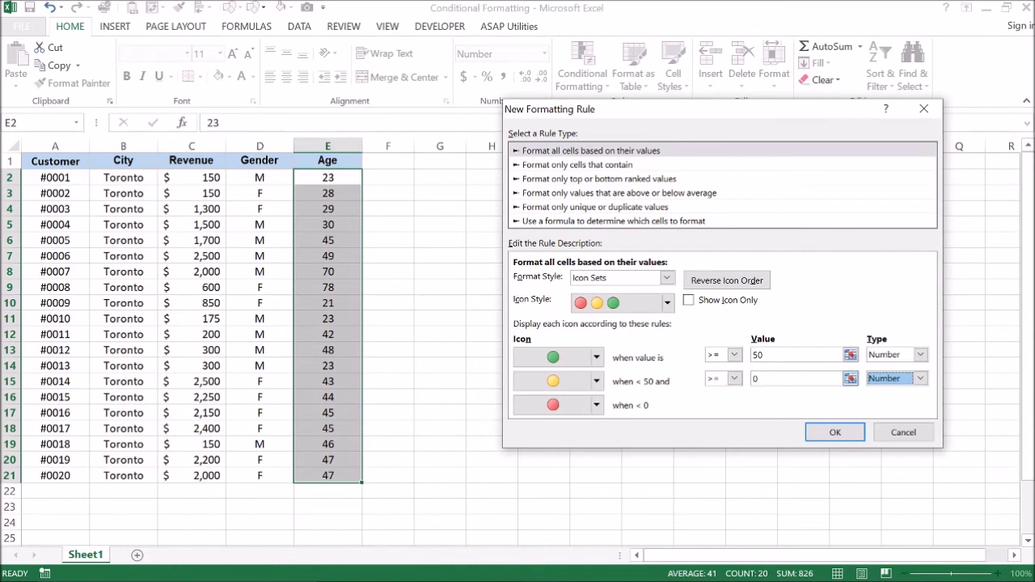
click(792, 379)
key(BackSpace)
text(25)
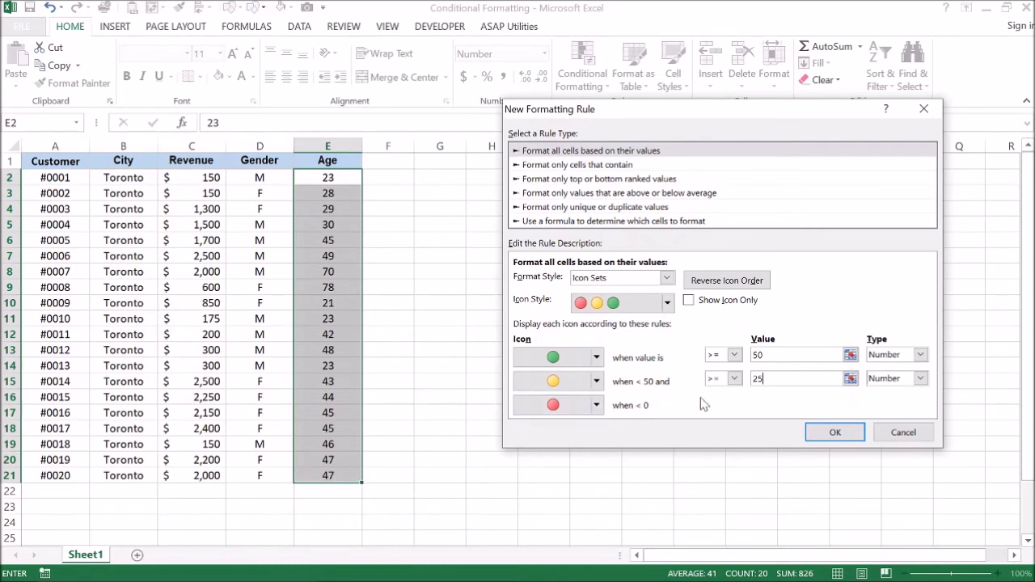
click(816, 434)
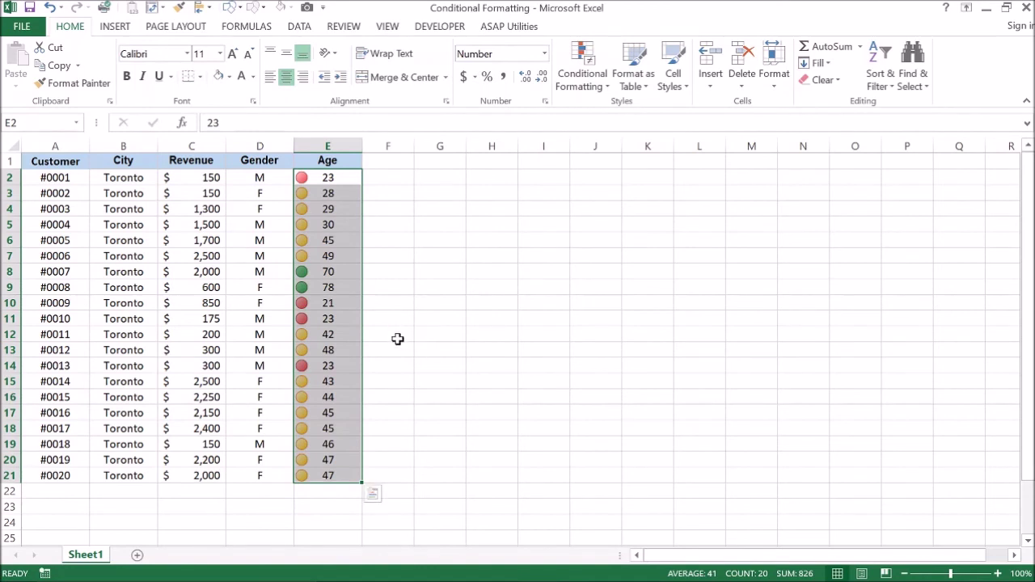
click(396, 335)
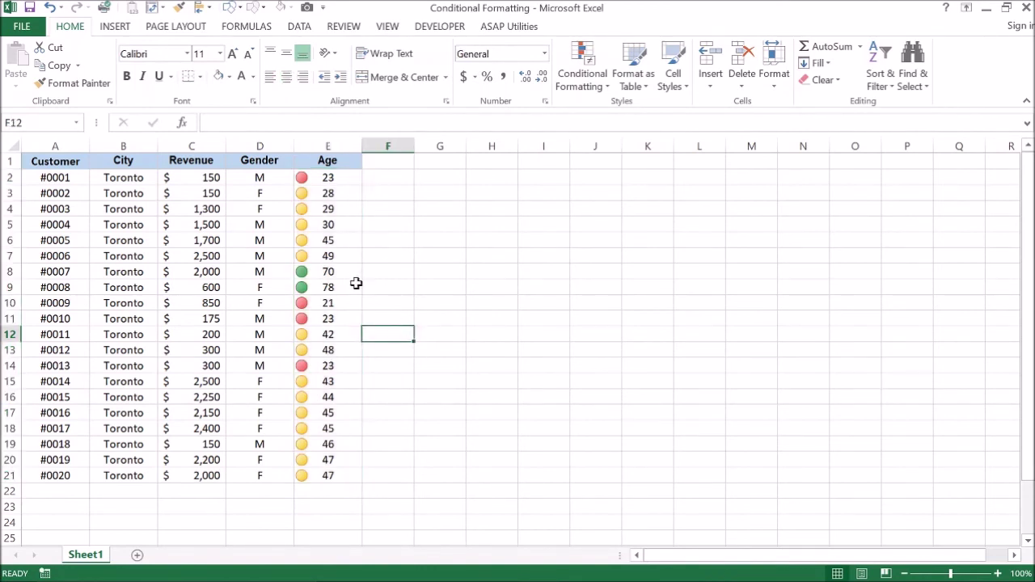
Change the age in cell E20 to 51 to test the icon set rule
click(346, 180)
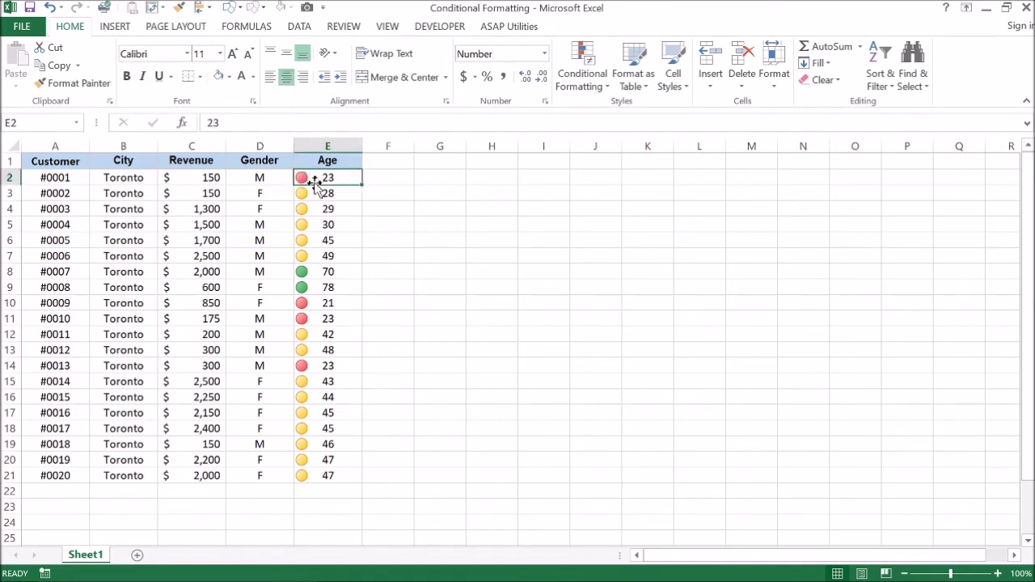
click(400, 457)
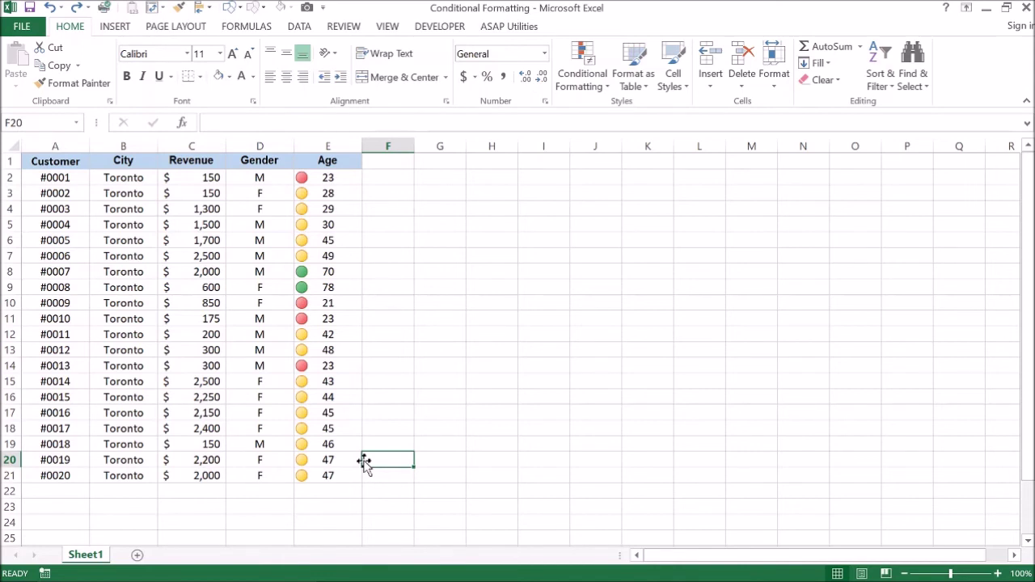
key(Left)
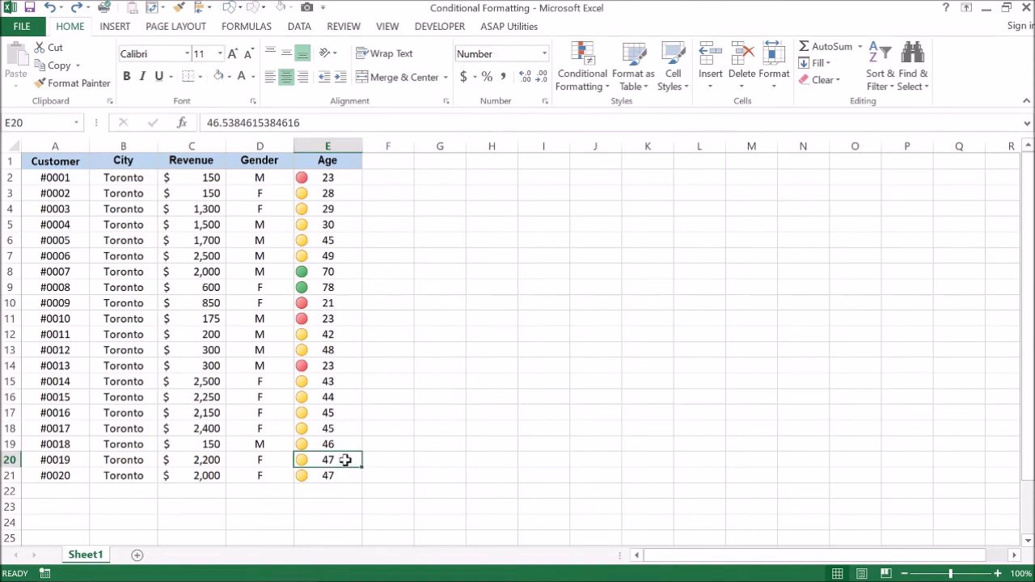
double_click(346, 460)
double_click(346, 460)
text(51)
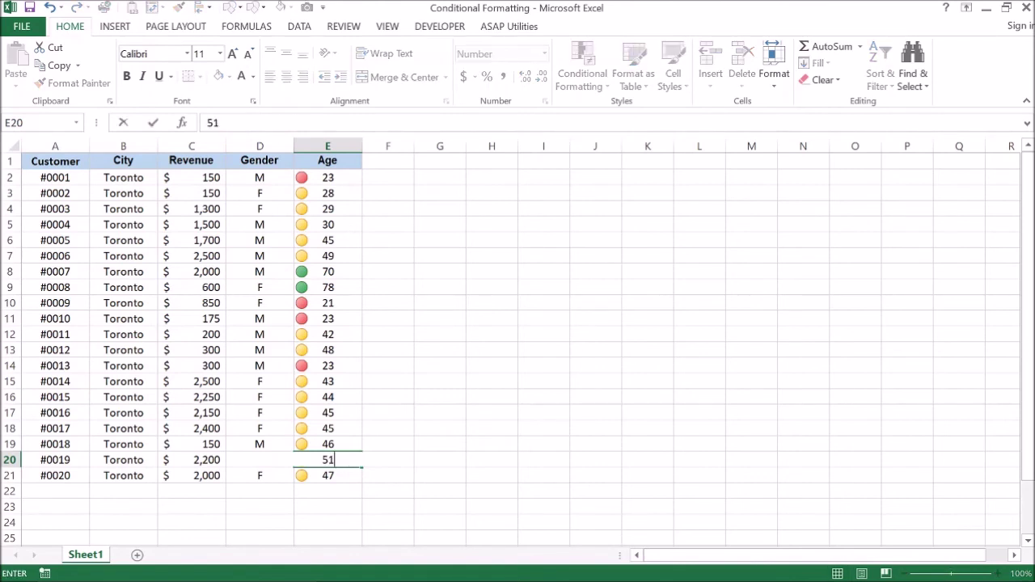
key(Return)
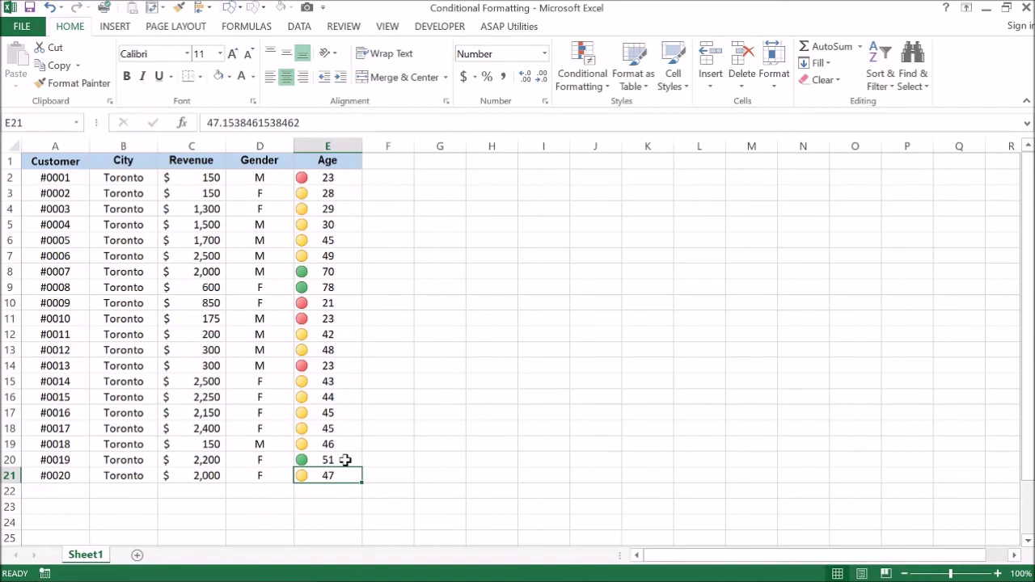
click(345, 460)
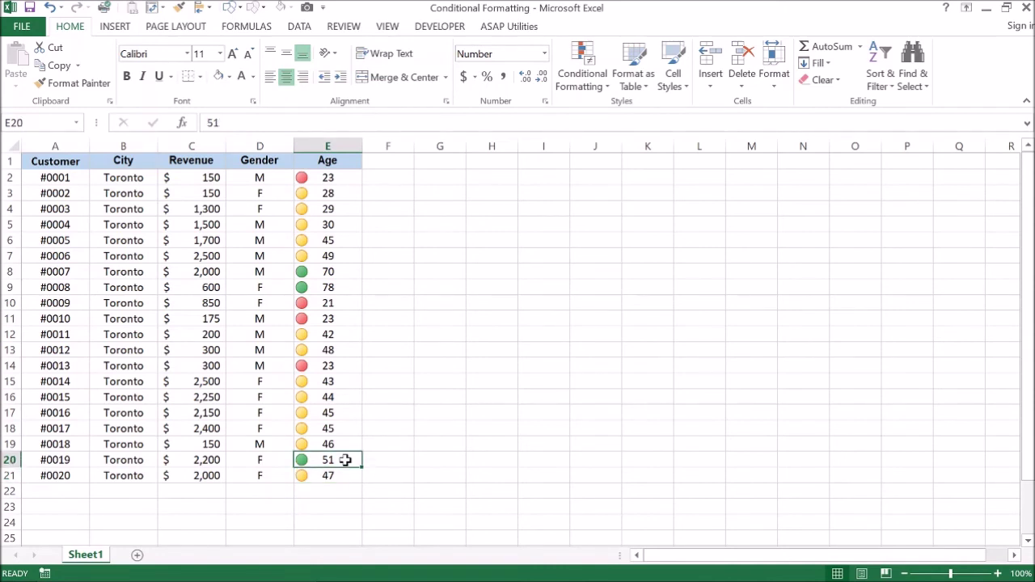
Select the Age cells E2:E21 and review the conditional formatting options for creating, clearing and managing rules
key(ctrl+Up)
key(Down)
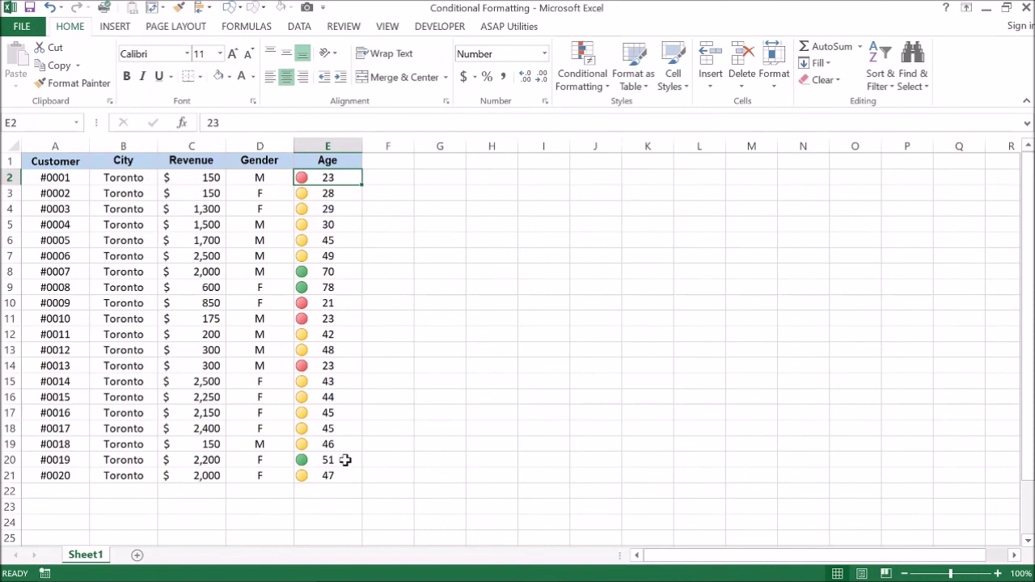
key(ctrl+shift+Down)
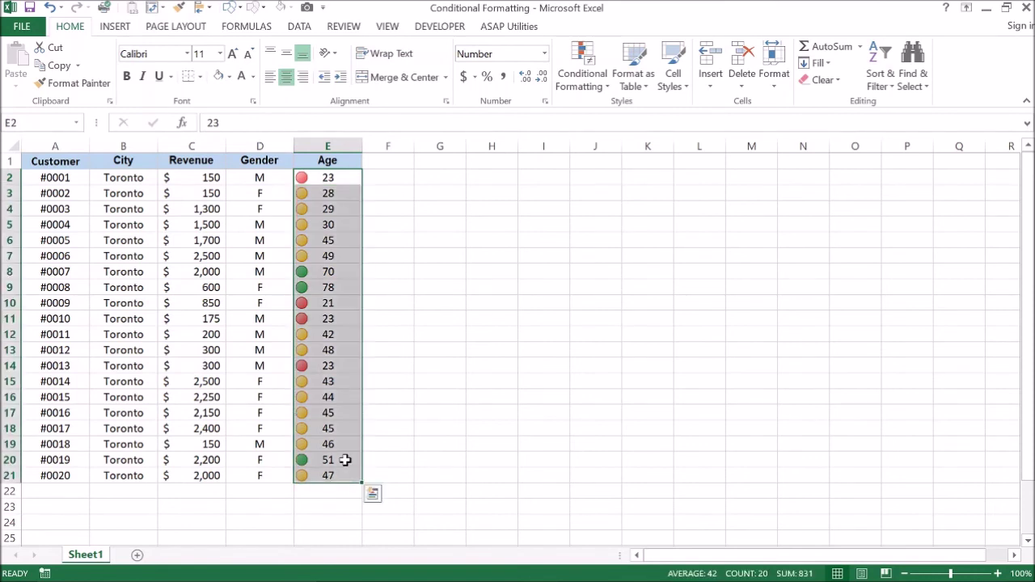
click(589, 86)
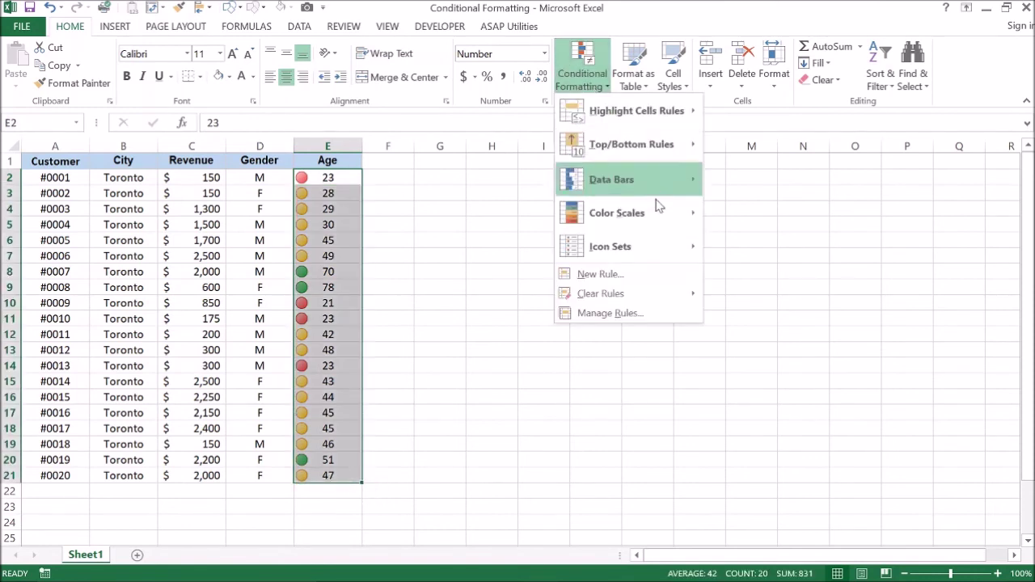
mouse_move(676, 249)
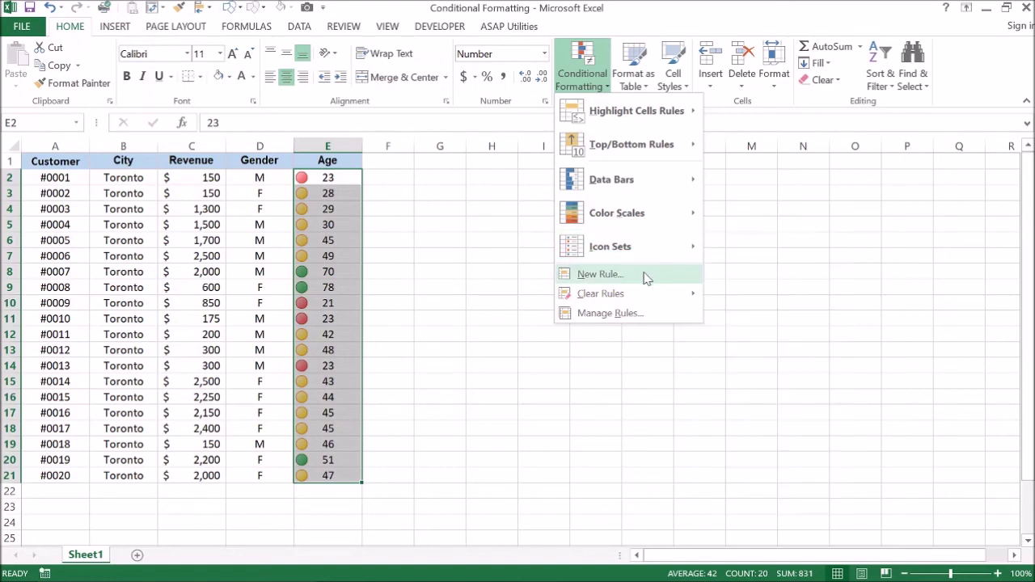
mouse_move(646, 298)
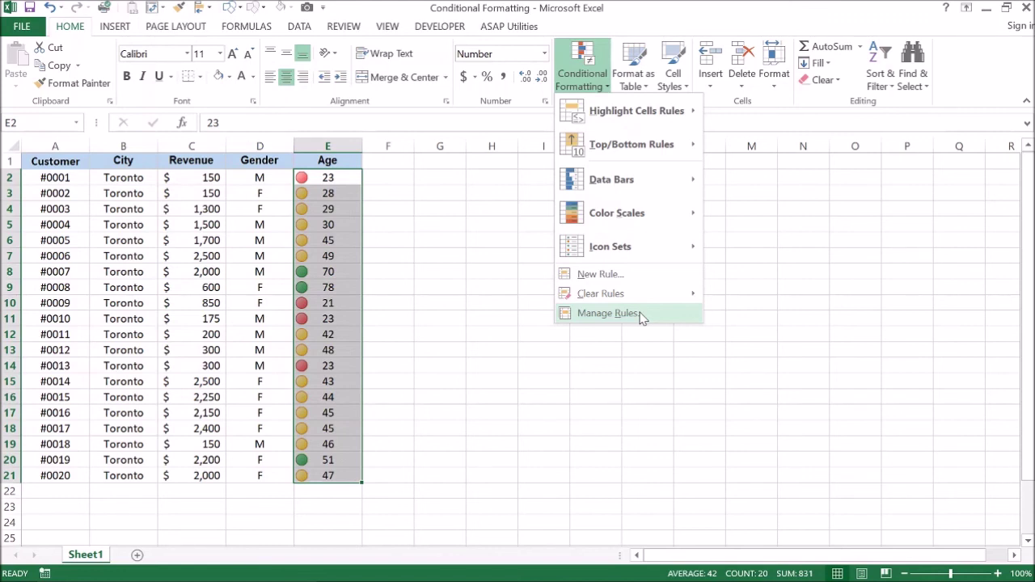
click(640, 318)
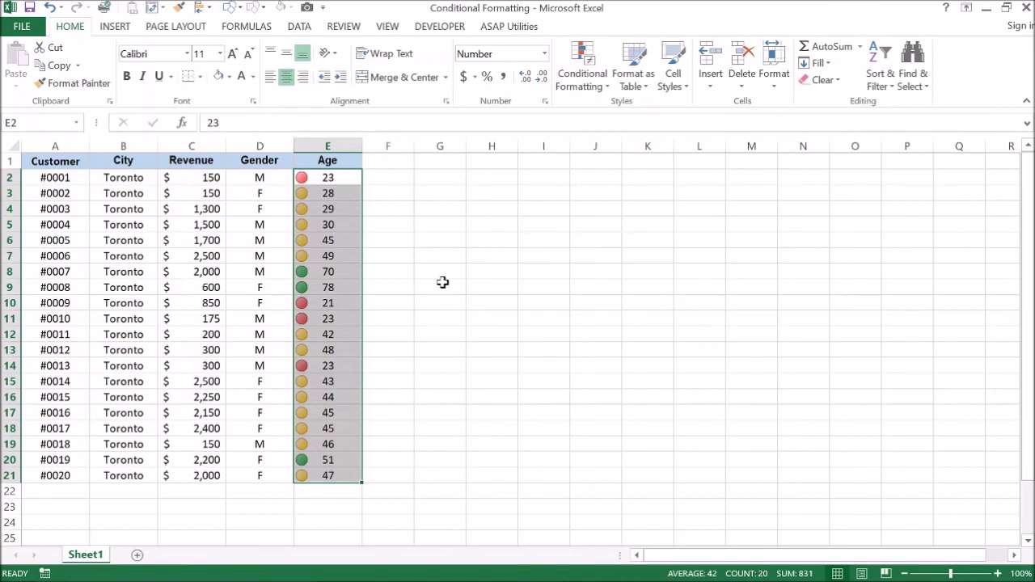